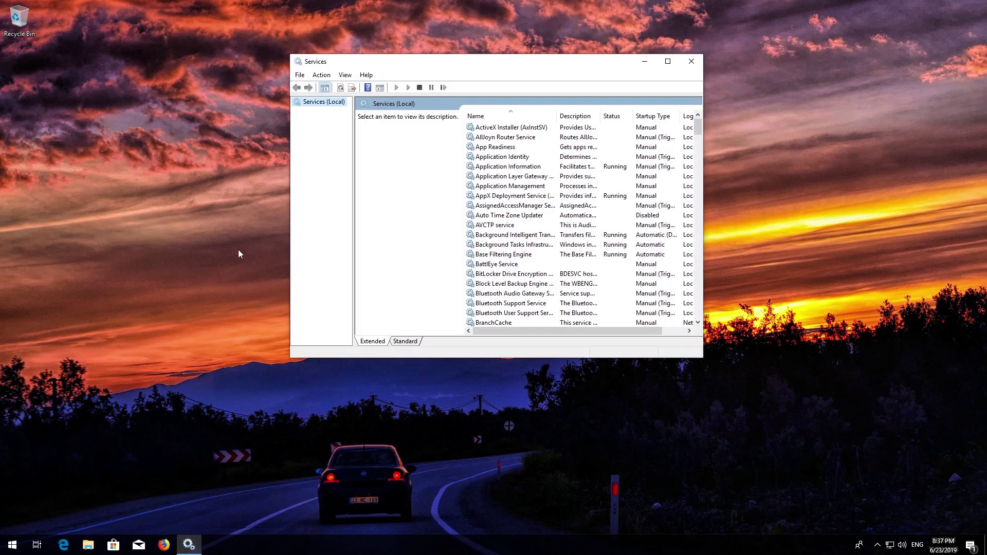
Find the Windows Update service in the services list and open its properties
click(492, 225)
scroll(492, 223, down, 20)
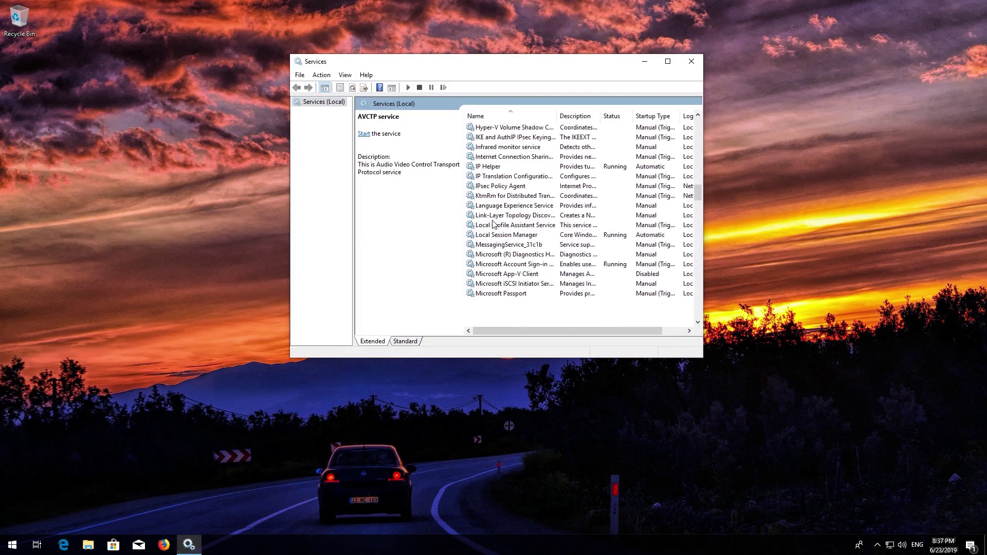
scroll(493, 224, down, 20)
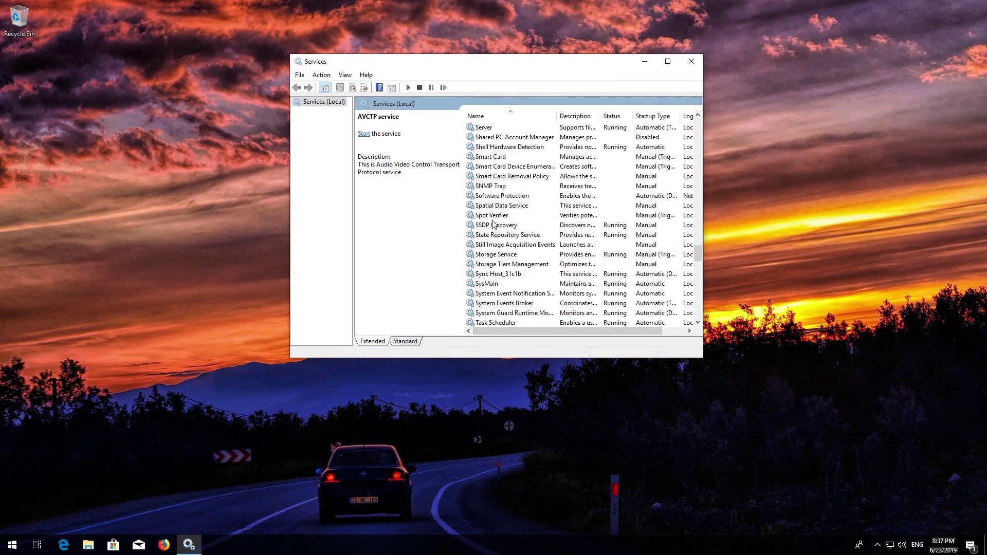
scroll(492, 225, down, 15)
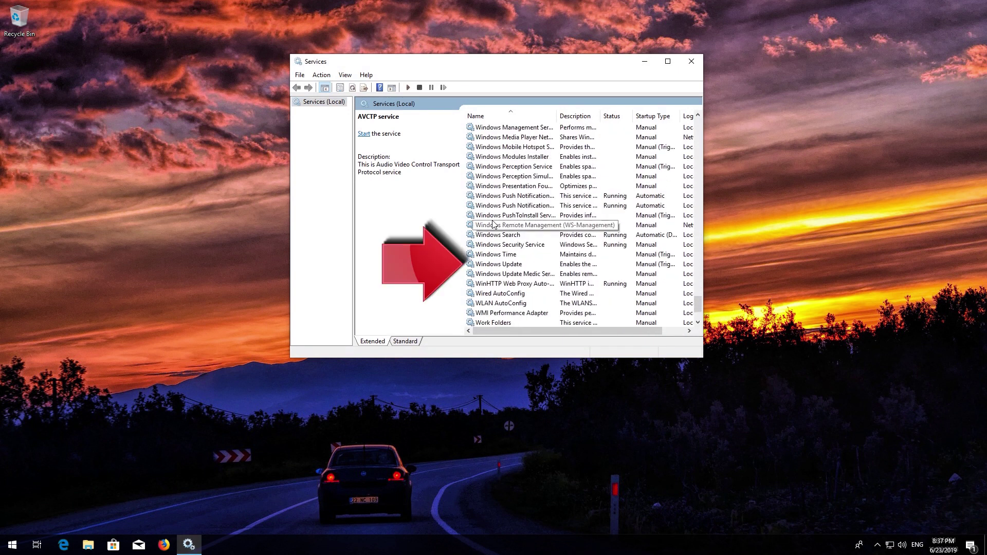
click(500, 265)
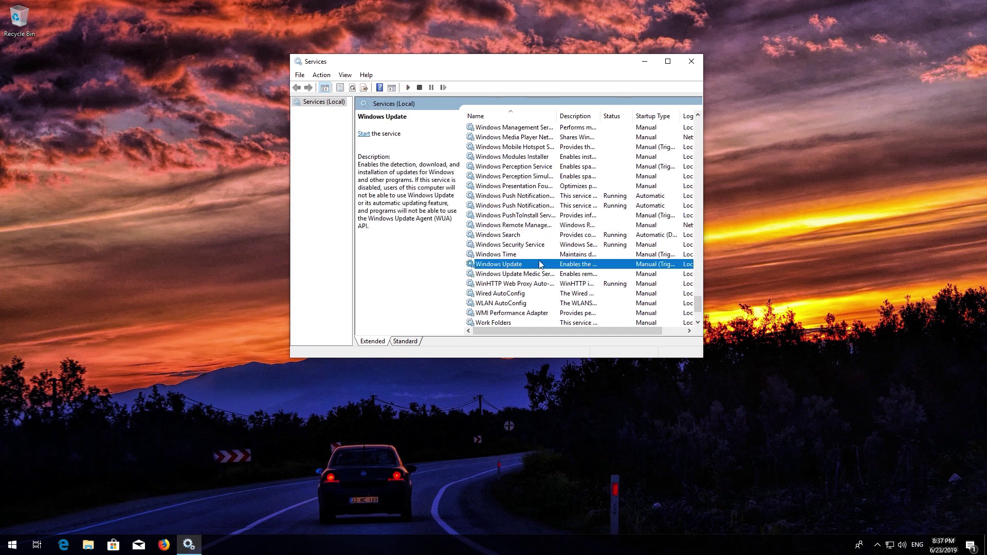
right_click(509, 265)
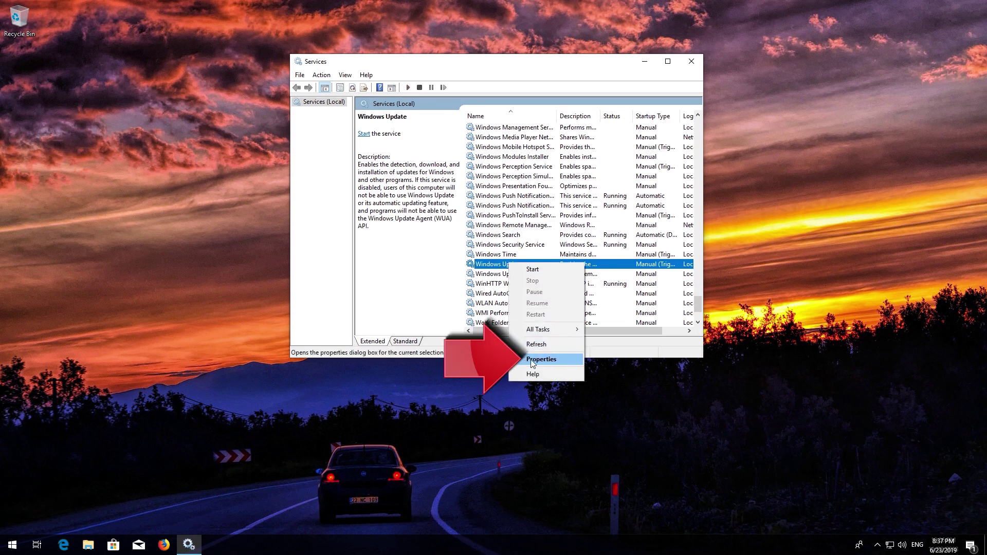
click(549, 360)
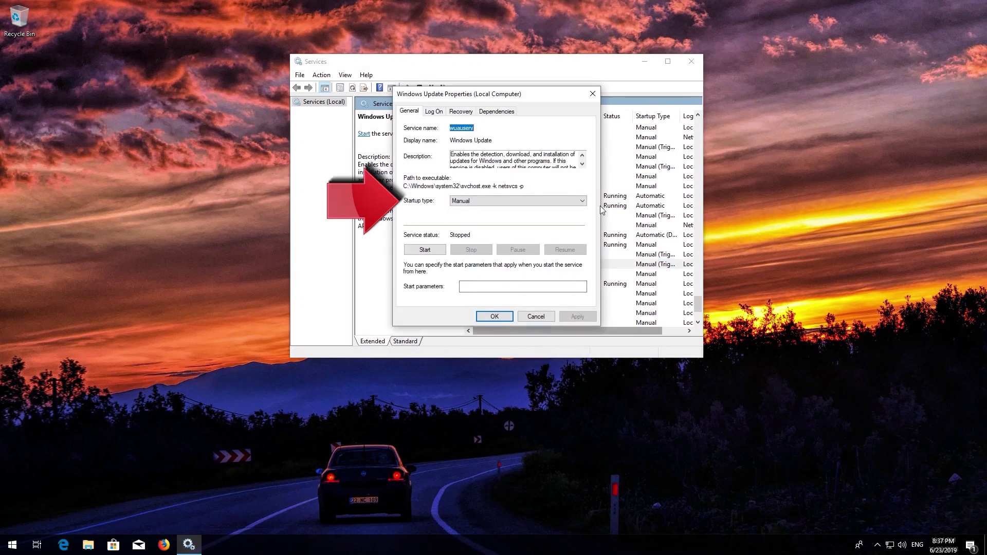
Set the Windows Update service's startup type to Automatic, apply the change and close its properties
click(512, 205)
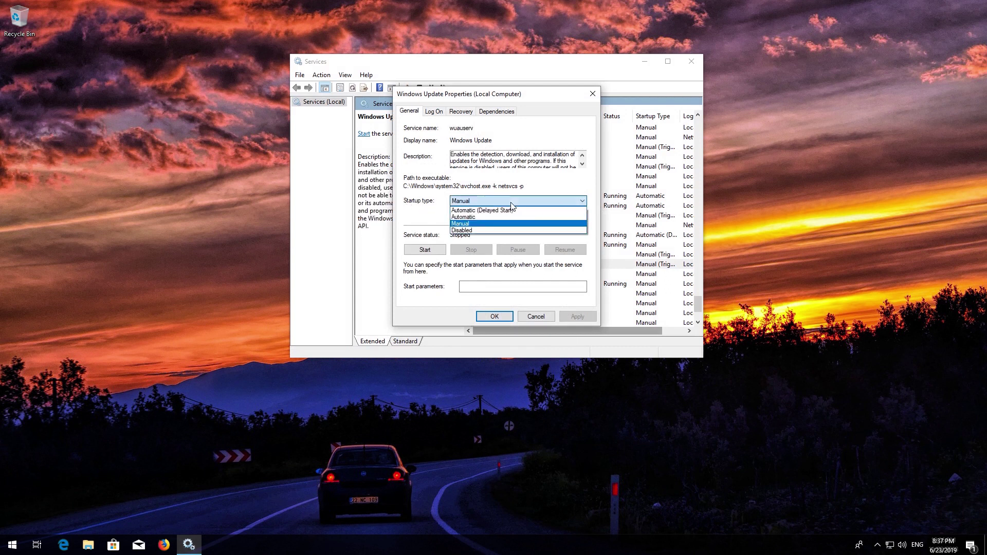
click(489, 217)
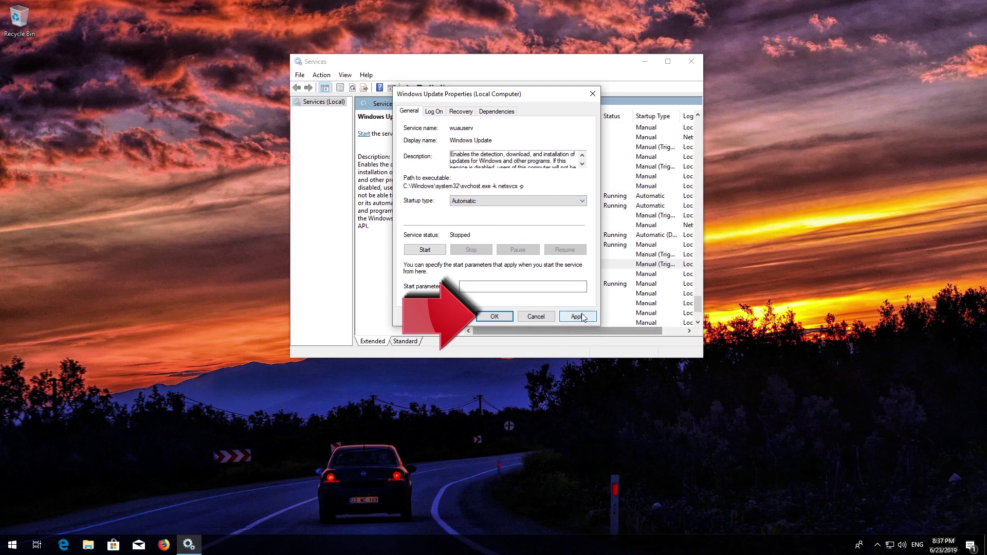
click(583, 317)
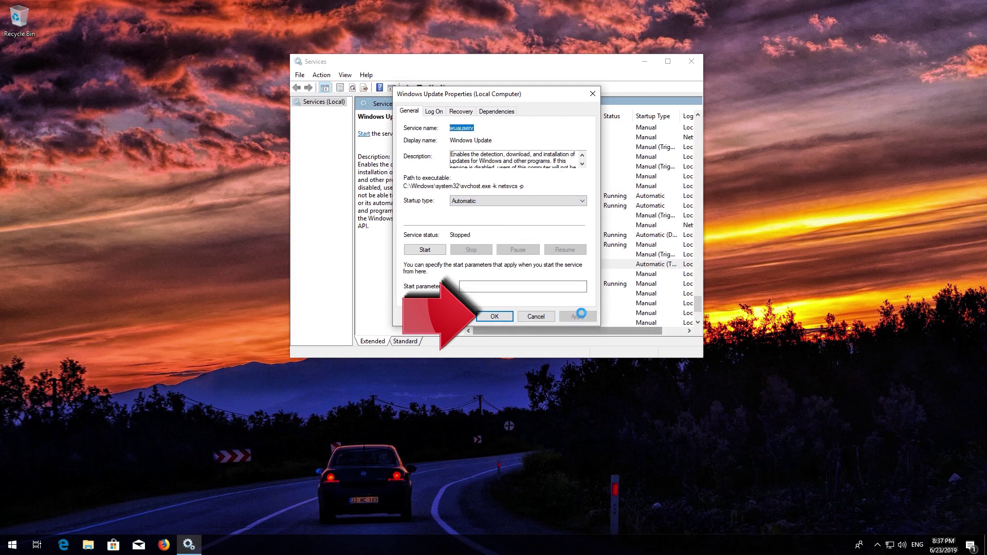
click(495, 316)
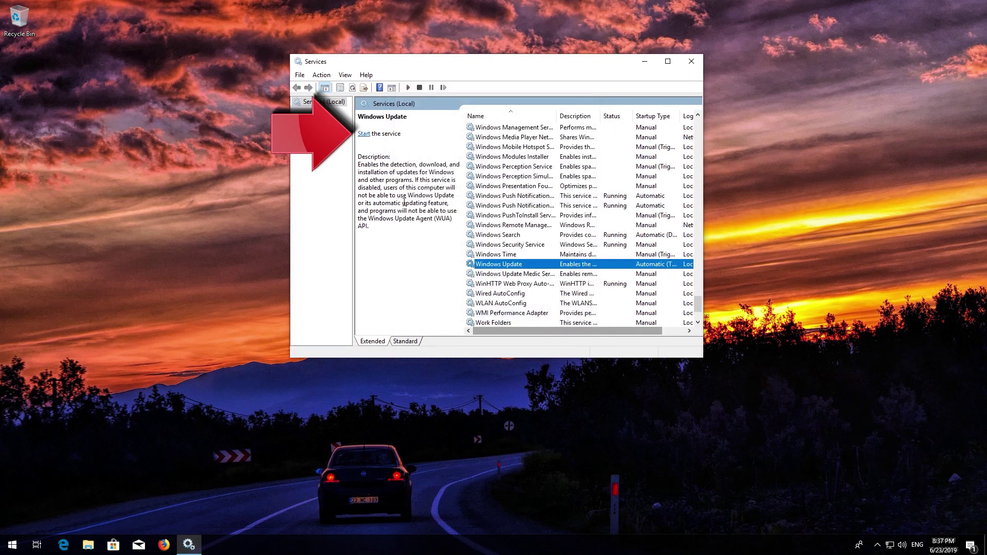
Start and restart the Windows Update service, and close the Services window
click(364, 134)
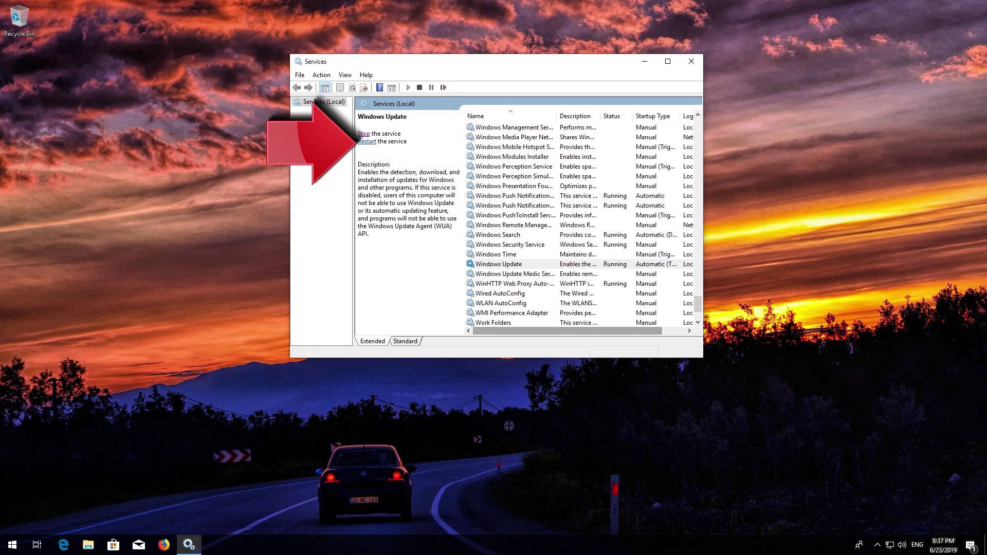
click(368, 142)
click(701, 61)
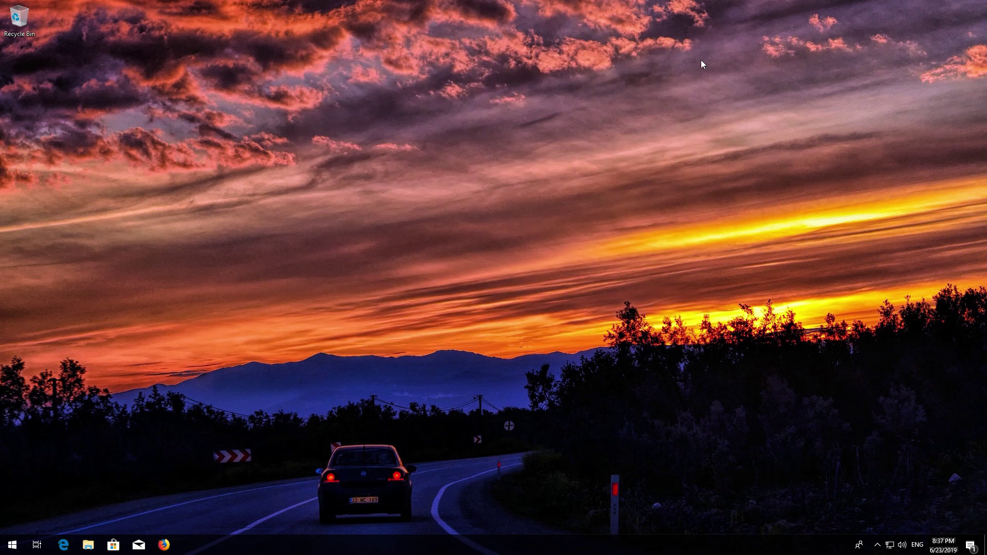
Restart the computer to put the service changes into effect
click(11, 544)
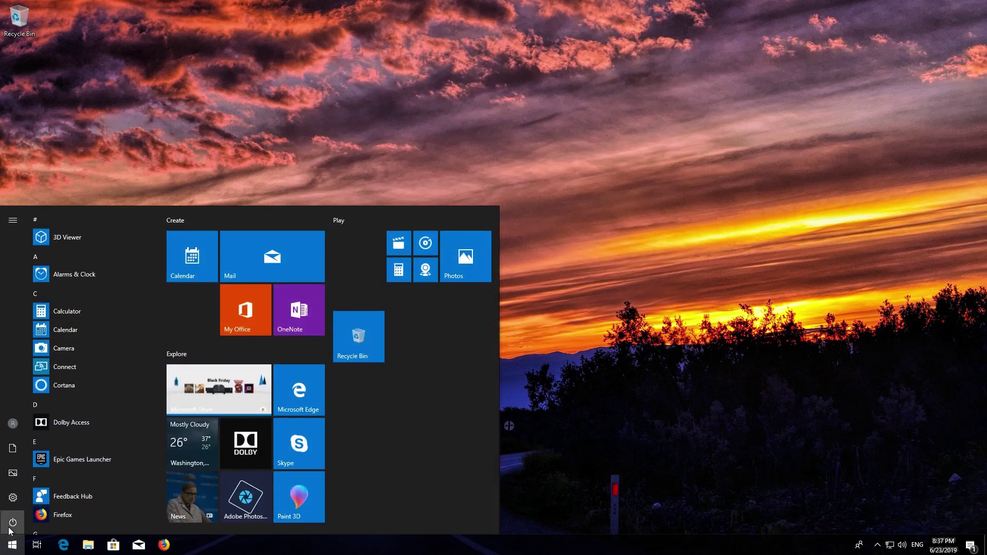
click(12, 522)
click(16, 495)
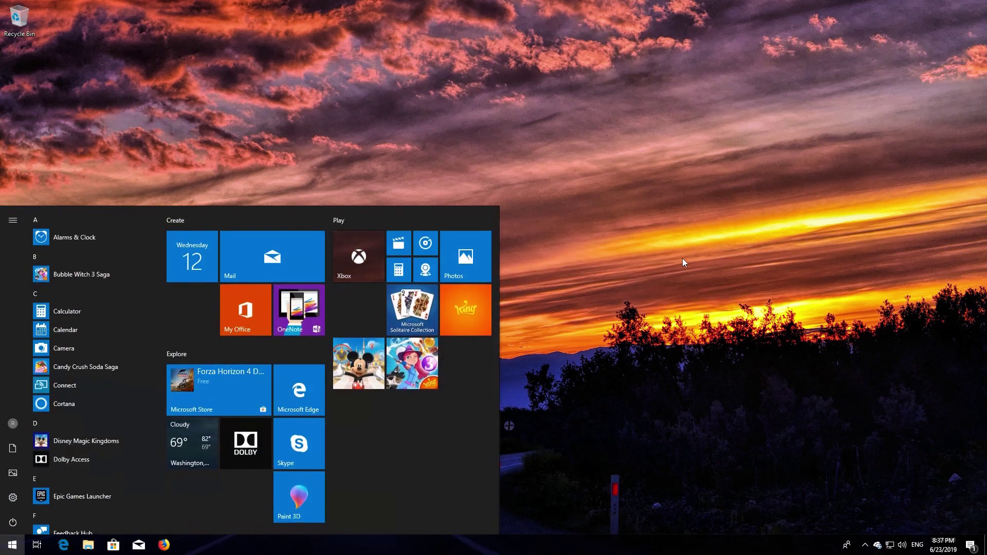
Search Windows for "troubleshoot" and open the Troubleshoot system settings
text(trou)
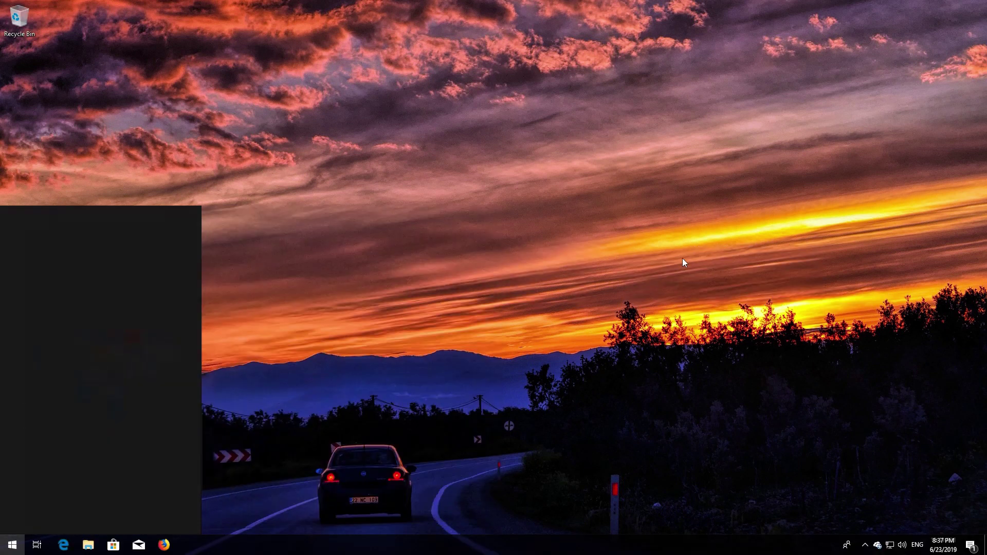
text(blesh)
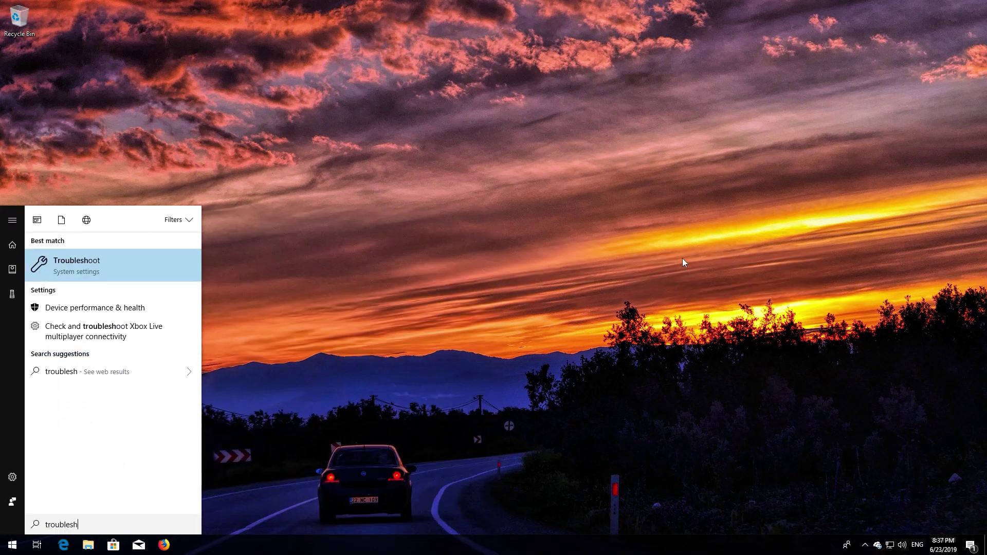
text(oot)
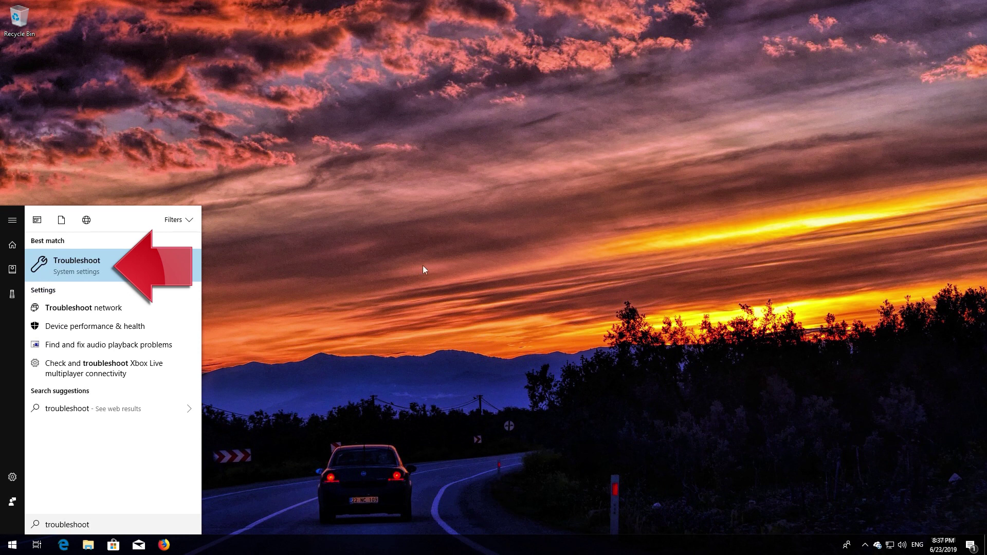
click(73, 265)
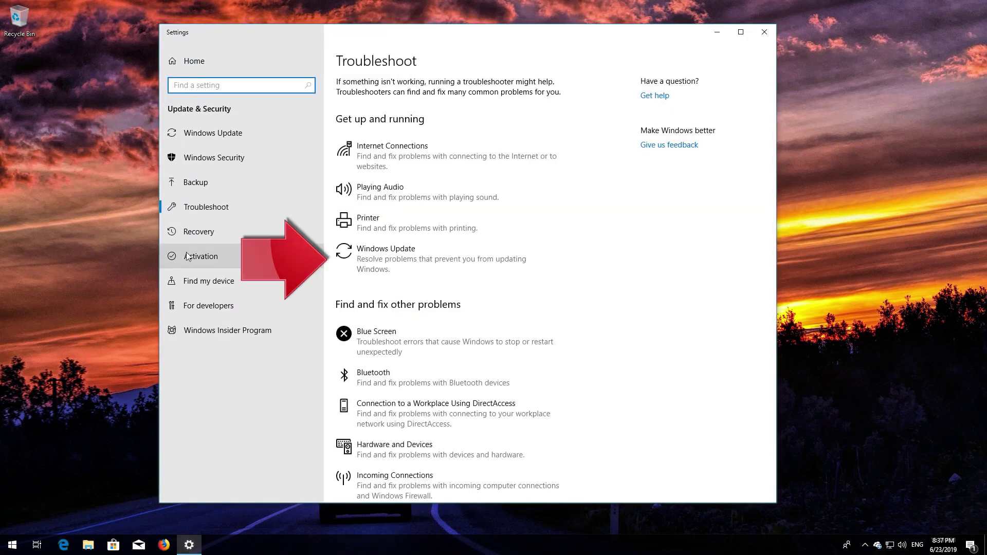
Run the Windows Update troubleshooter, apply the pending updates fix, and close the troubleshooter and Settings
click(416, 259)
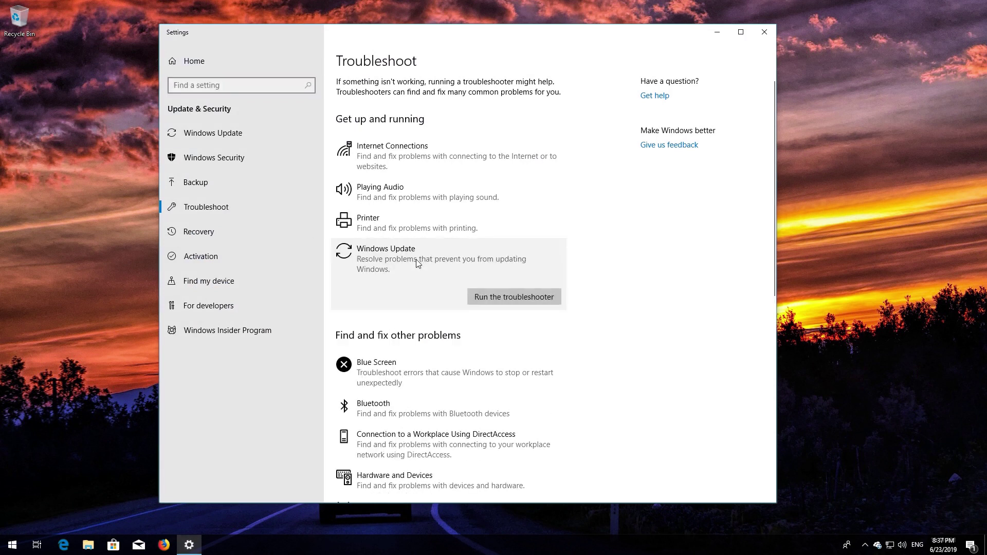
click(507, 302)
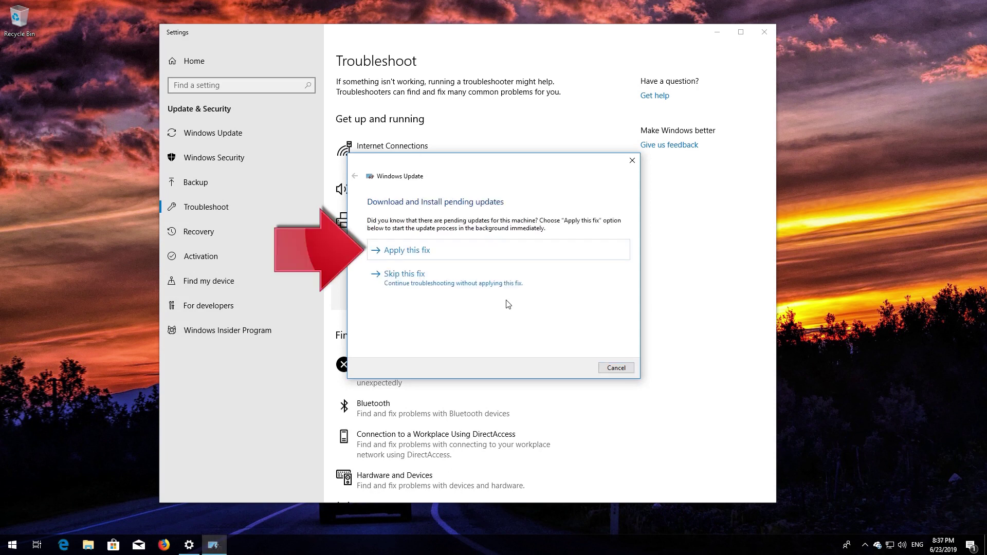
click(439, 252)
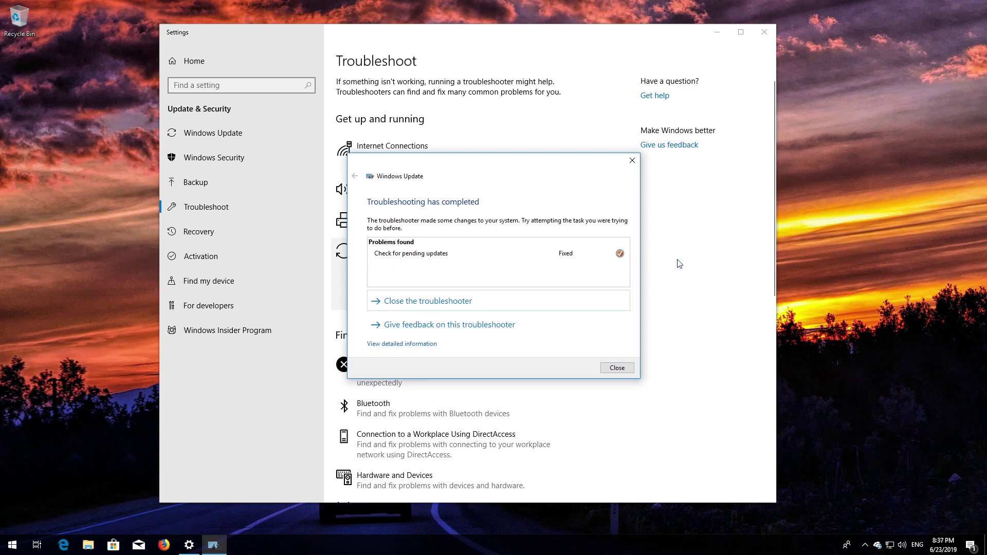
click(617, 368)
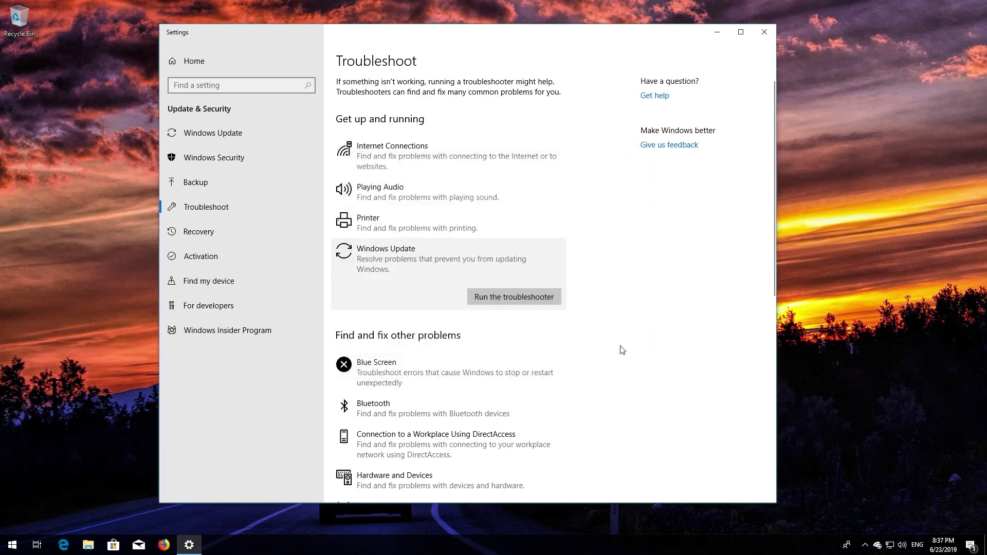
click(765, 33)
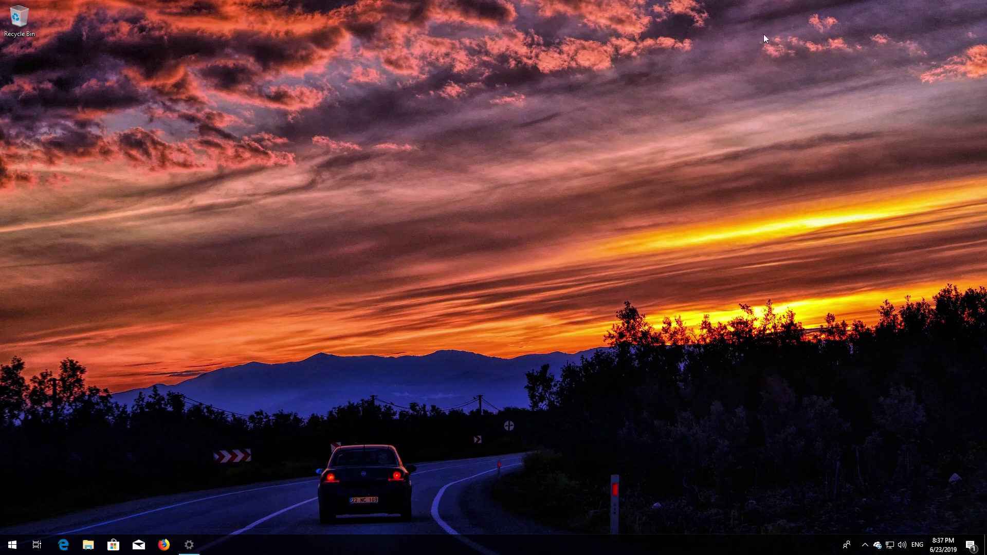
Restart the computer after running the Windows Update troubleshooter
key(super)
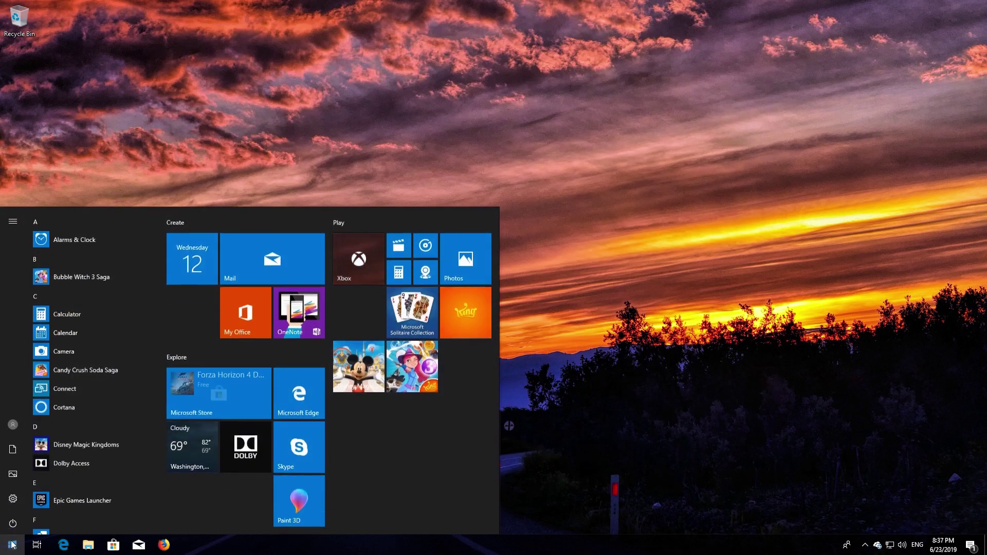
click(13, 523)
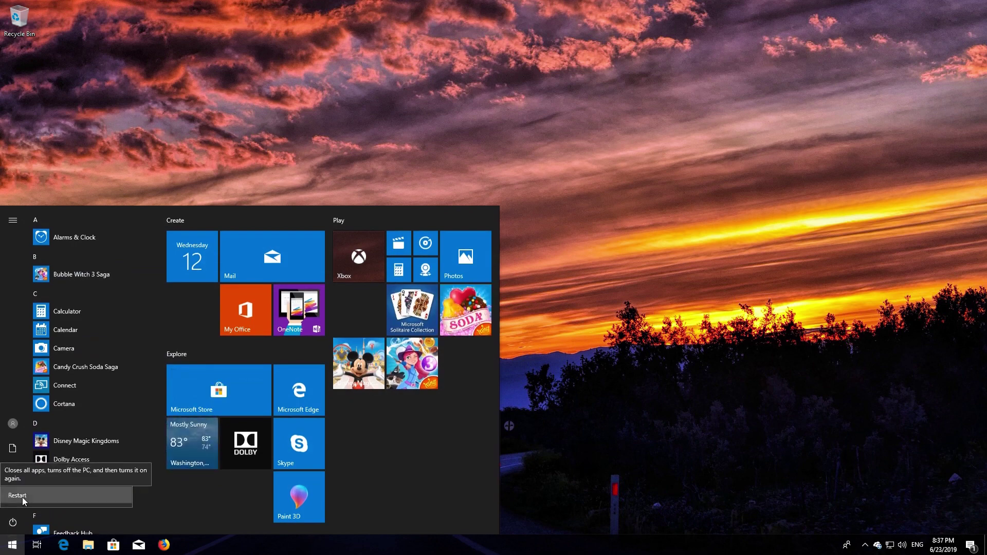
click(22, 498)
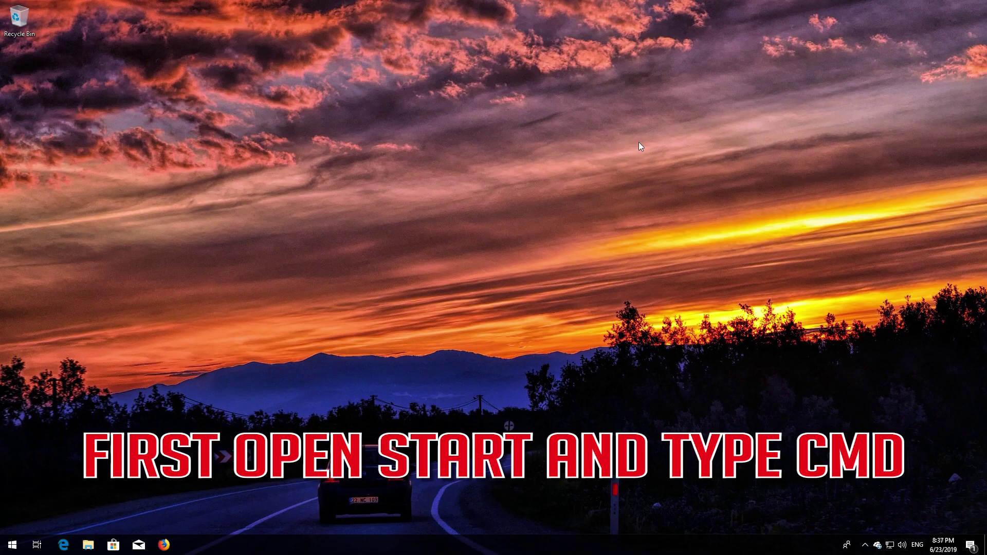
Search Windows for "cmd" and run Command Prompt as administrator, allowing it to make changes to the device
key(super)
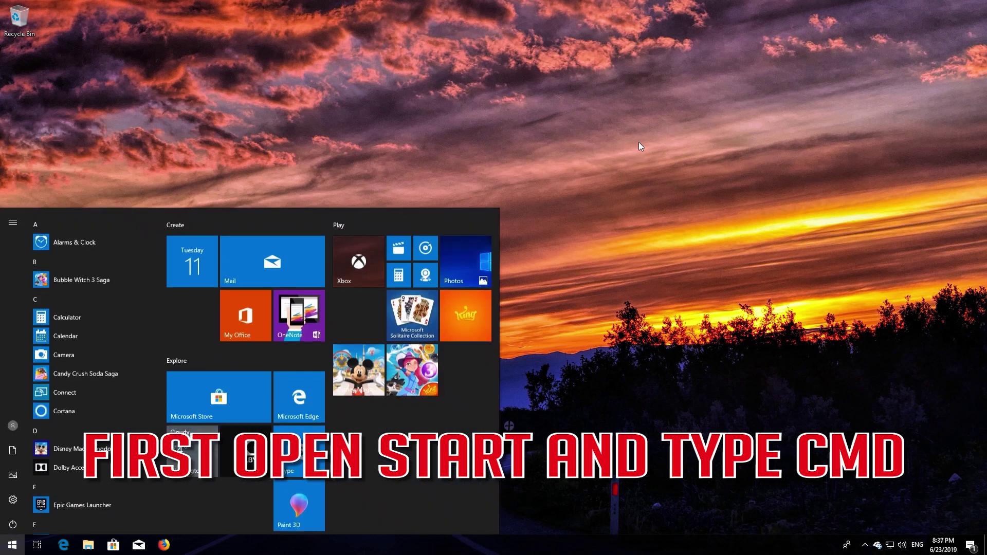
text(cmd)
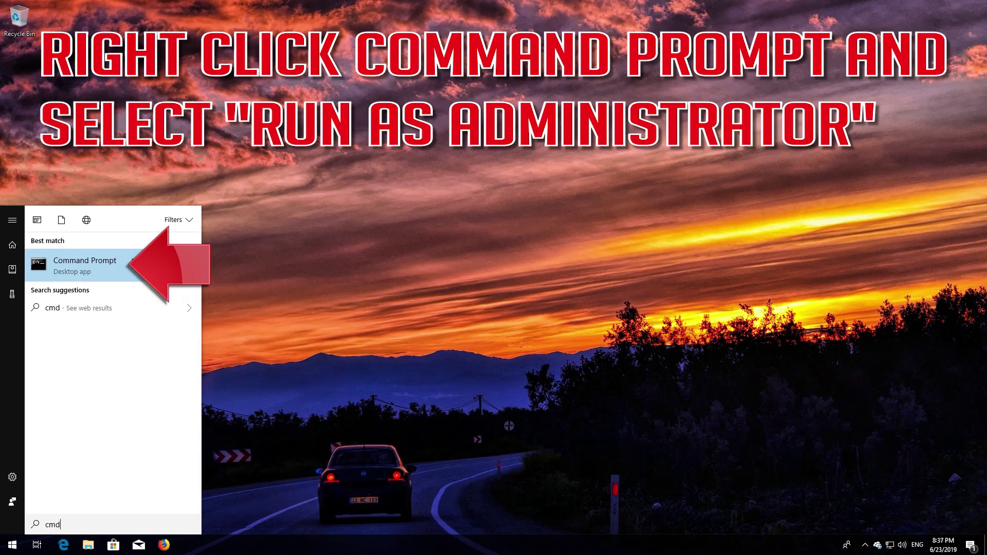
right_click(133, 259)
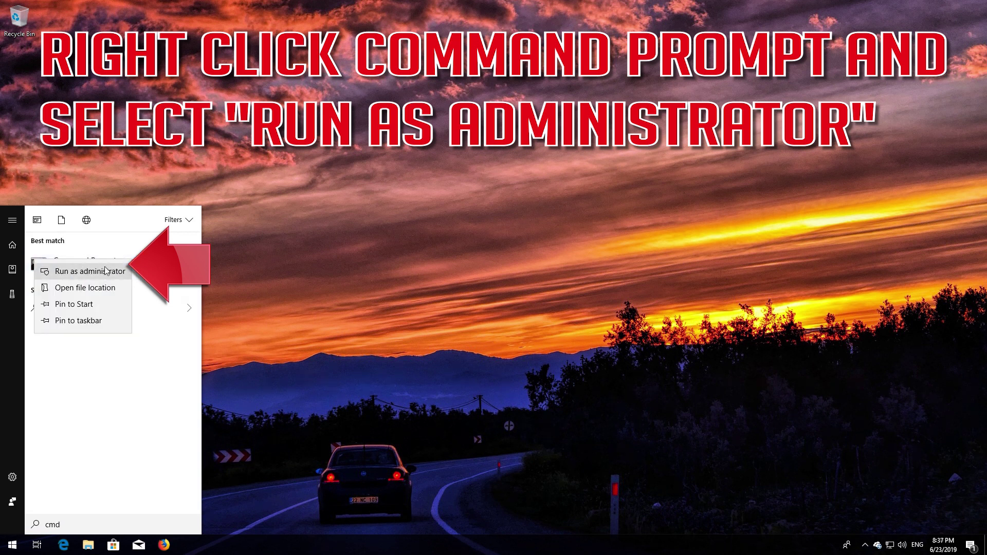
click(71, 277)
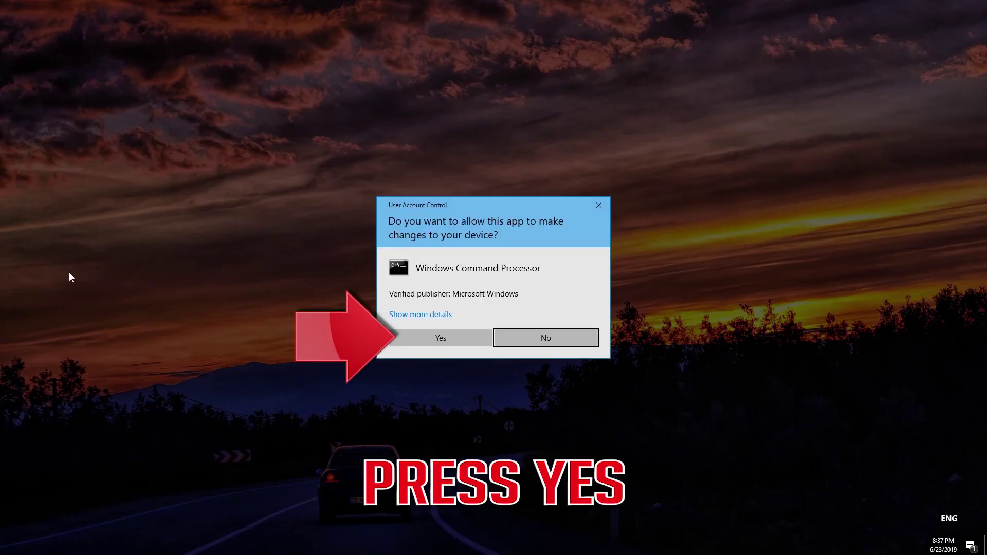
click(443, 337)
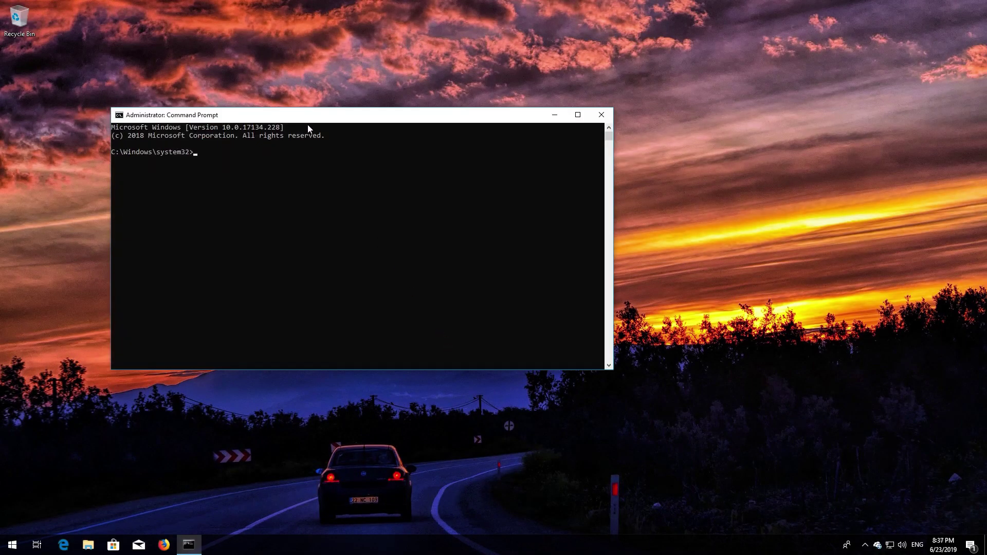
Move the Command Prompt window nearer the screen's centre and run "SC config wuauserv start=auto"
drag(308, 120, 446, 156)
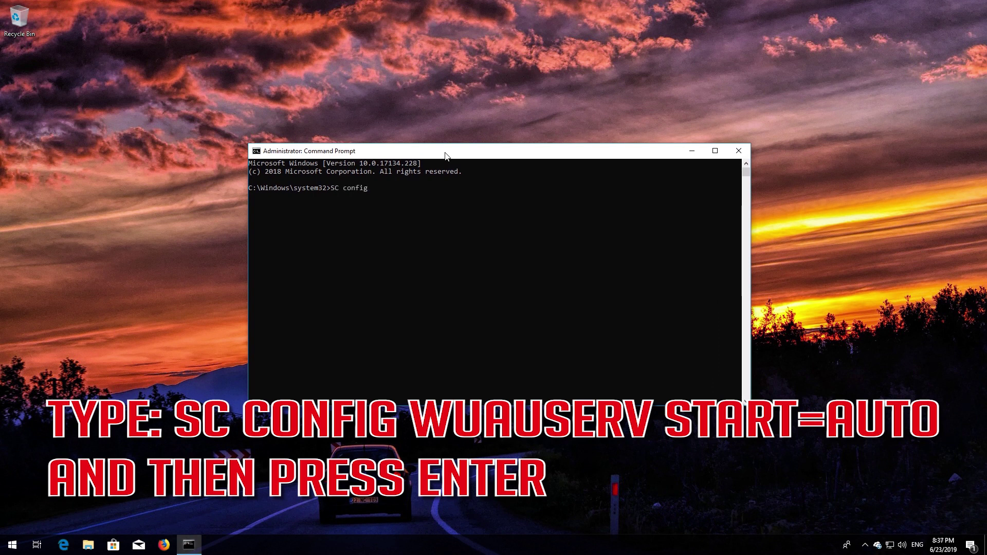
text(uauserv)
text(start=auto)
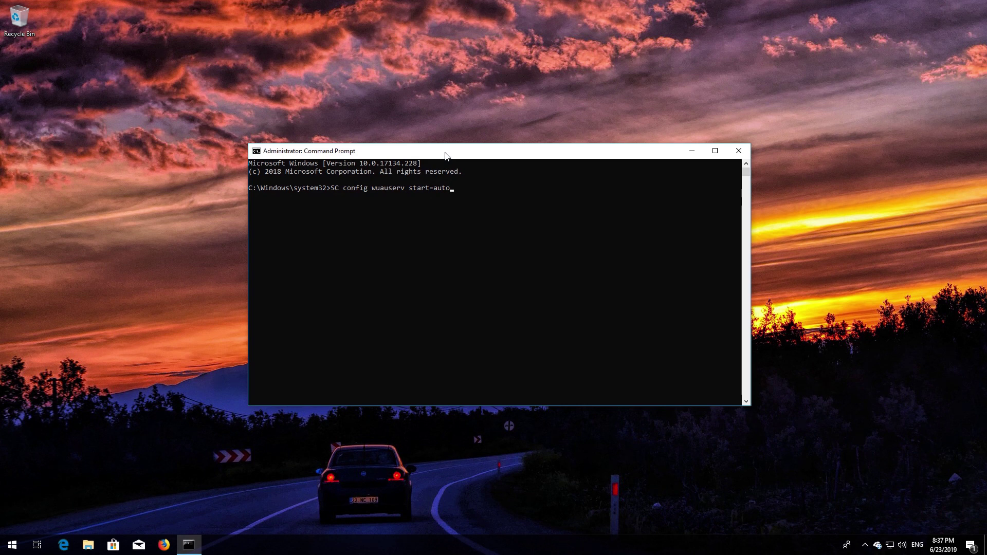
key(Return)
Set the BITS service to automatic startup by running "SC config bits start=auto"
text(SC)
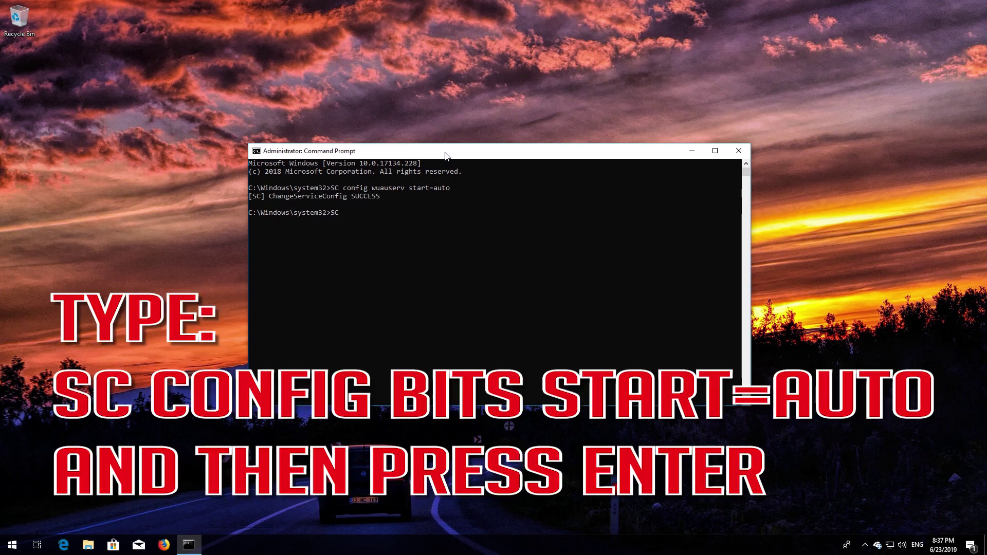
text( config bits start=auto)
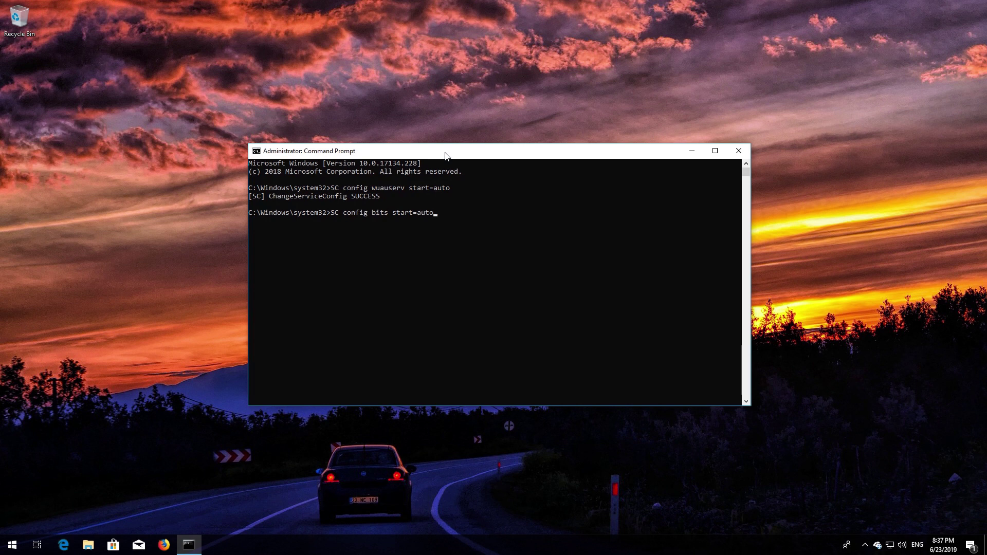
key(Return)
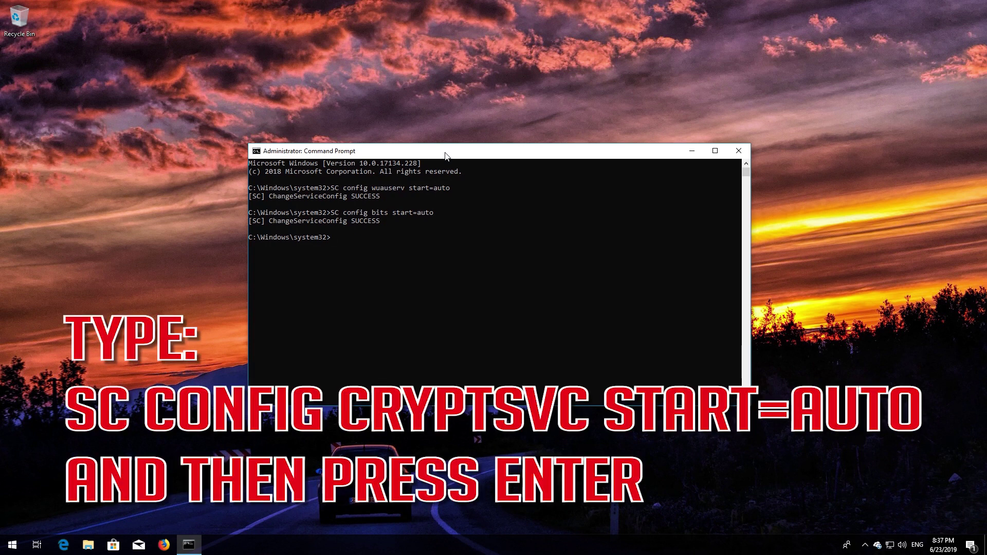
Run "SC config cryptsvc start=auto" and "SC config trustedinstaller start=auto" to make both services start automatically
text(SC config cryptsvc start=auto)
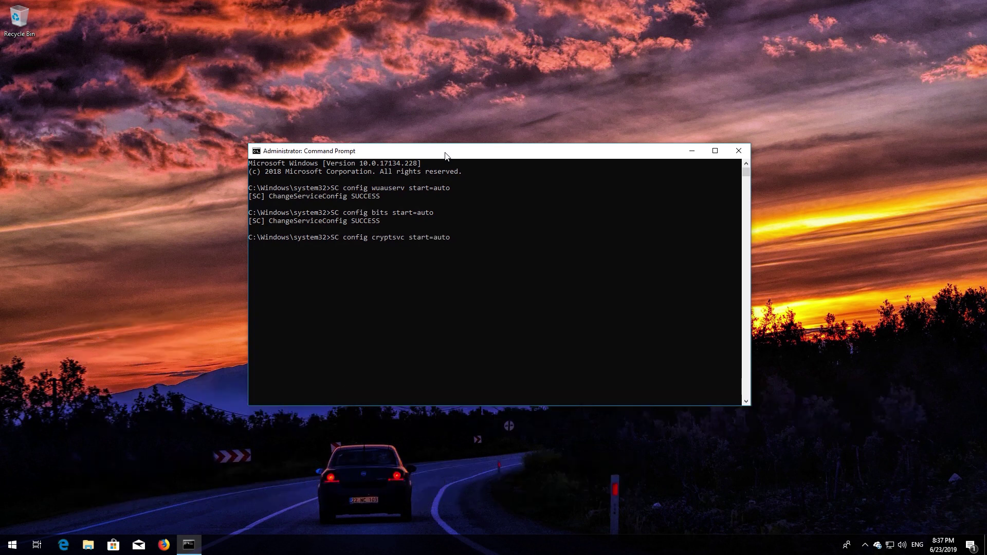
text(SC)
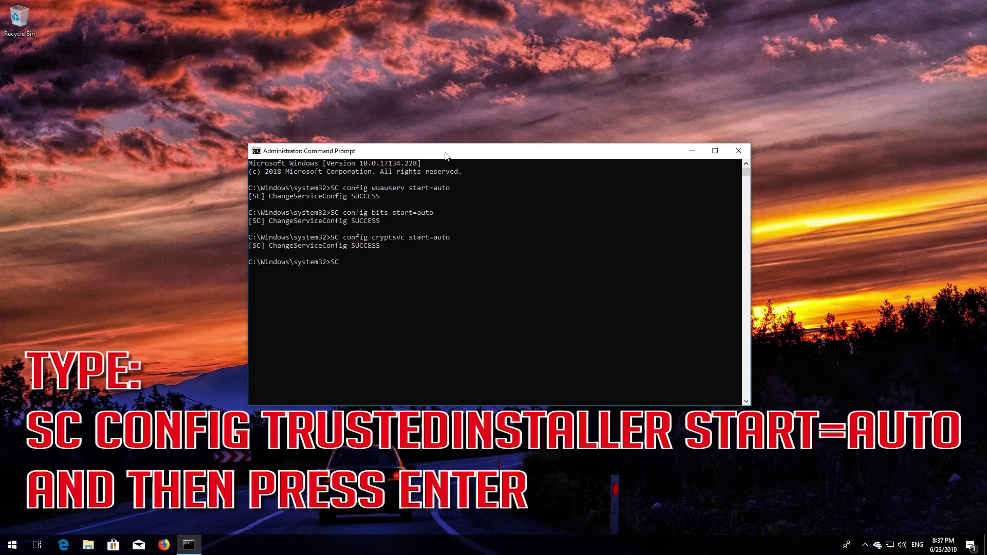
text( config trustedinstaller start=auto)
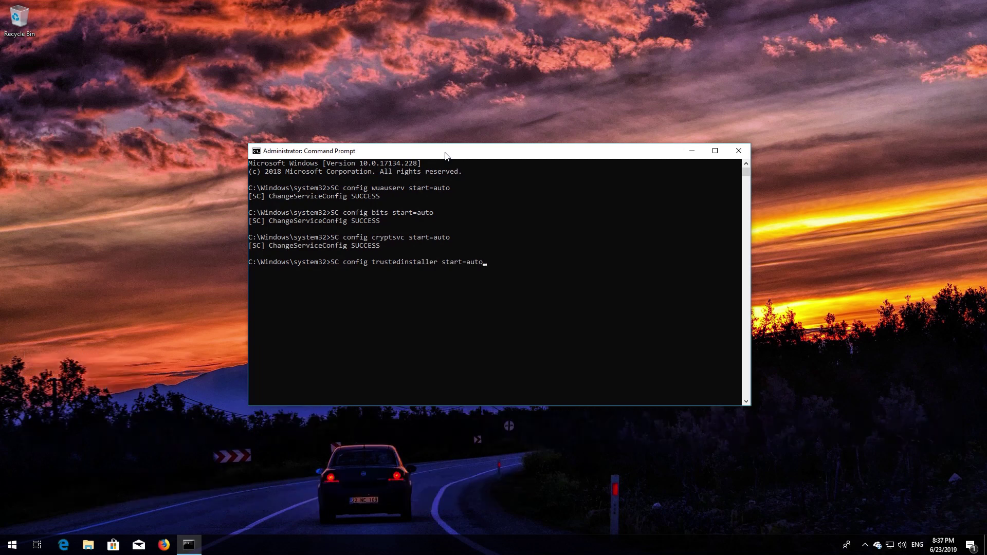
key(Return)
Close Command Prompt with the "exit" command and restart the computer
text(ex)
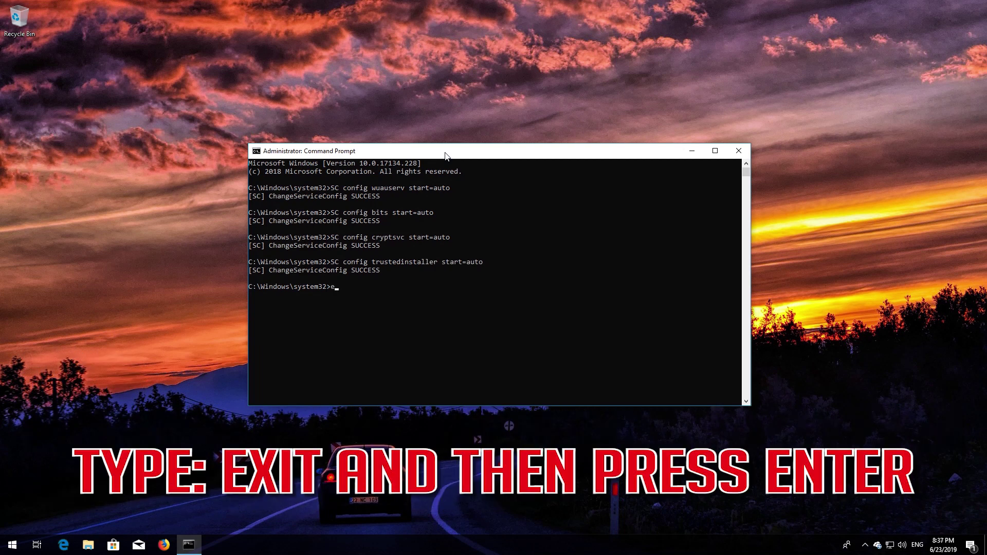
text(it)
key(Return)
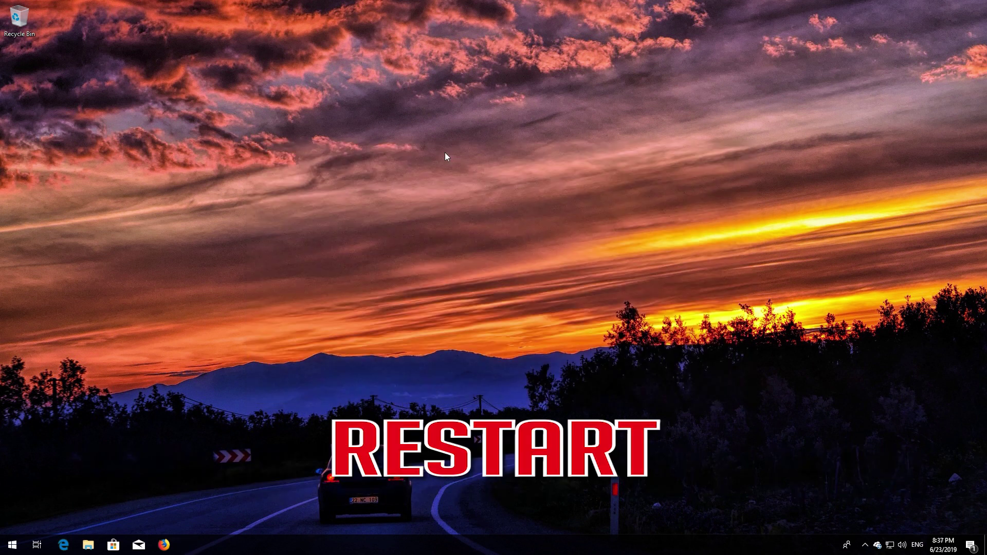
key(super)
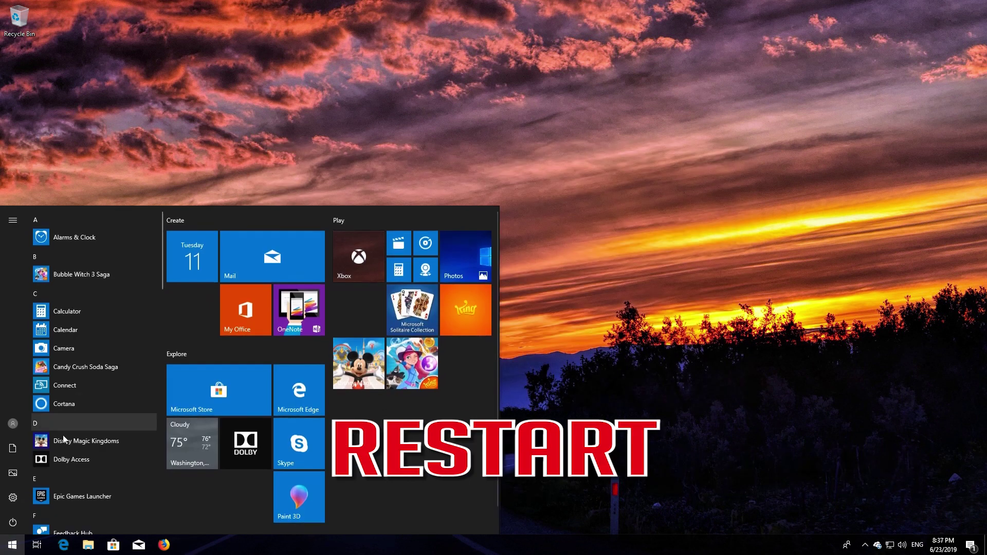
click(13, 523)
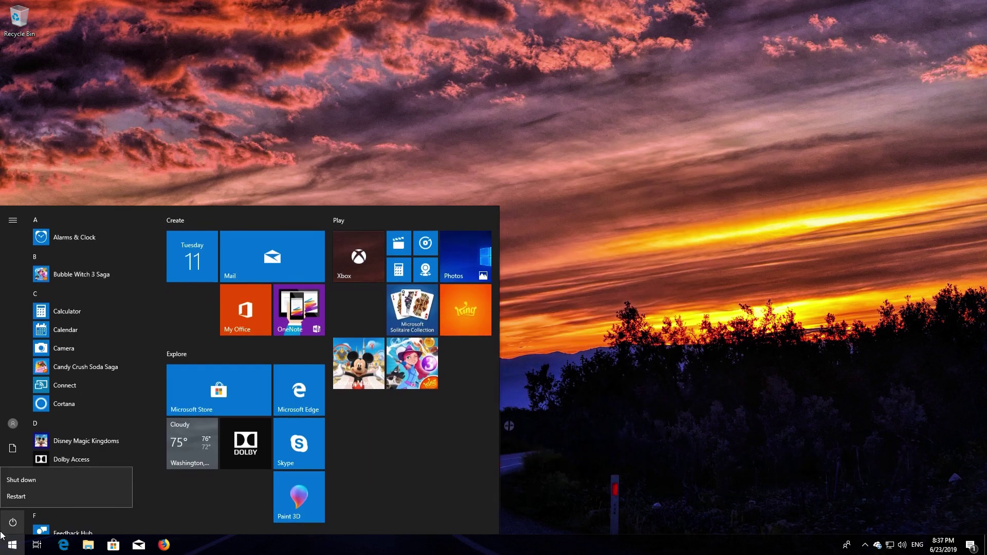
click(16, 497)
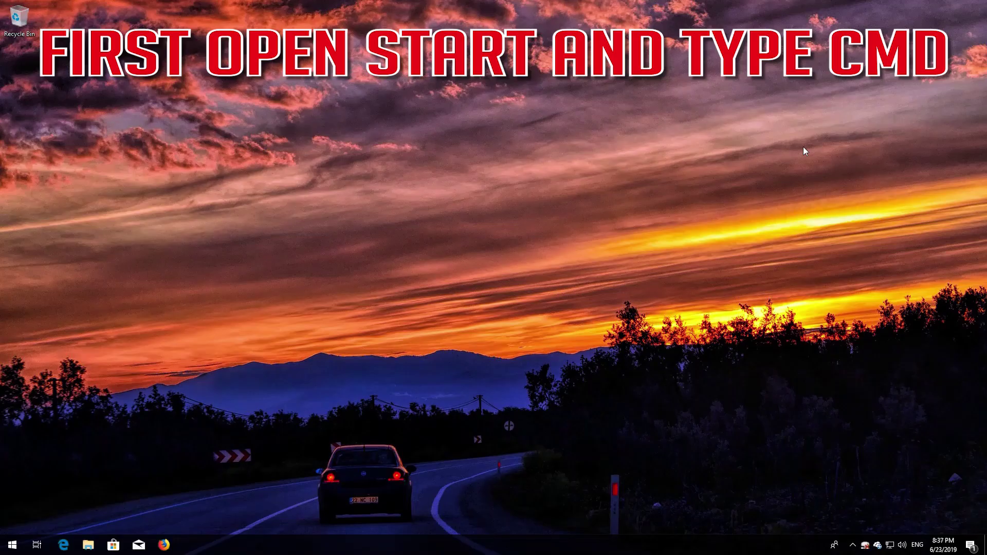
Search Windows for "cmd", run Command Prompt as administrator with changes allowed, and move its window nearer the screen's centre
key(super)
text(cmd)
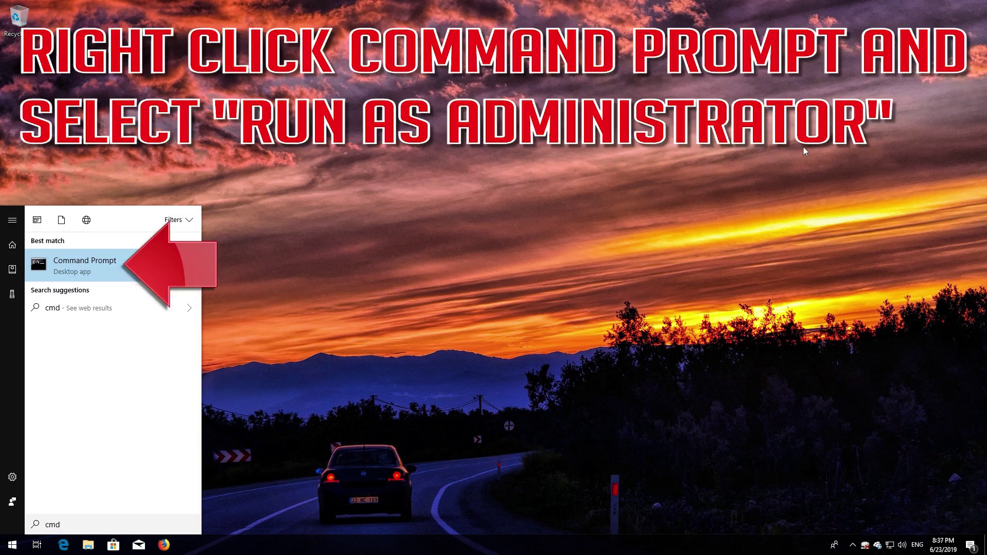
right_click(103, 267)
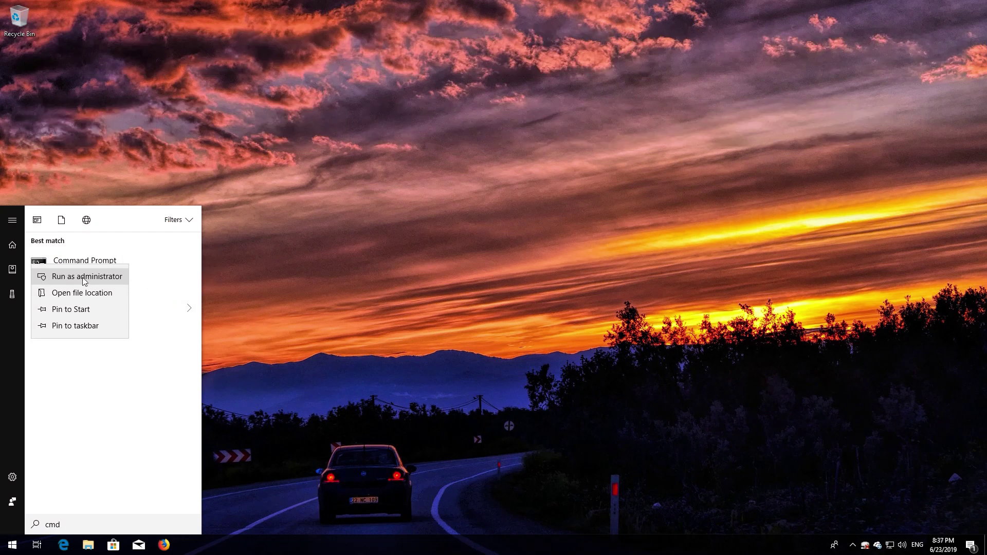
click(84, 277)
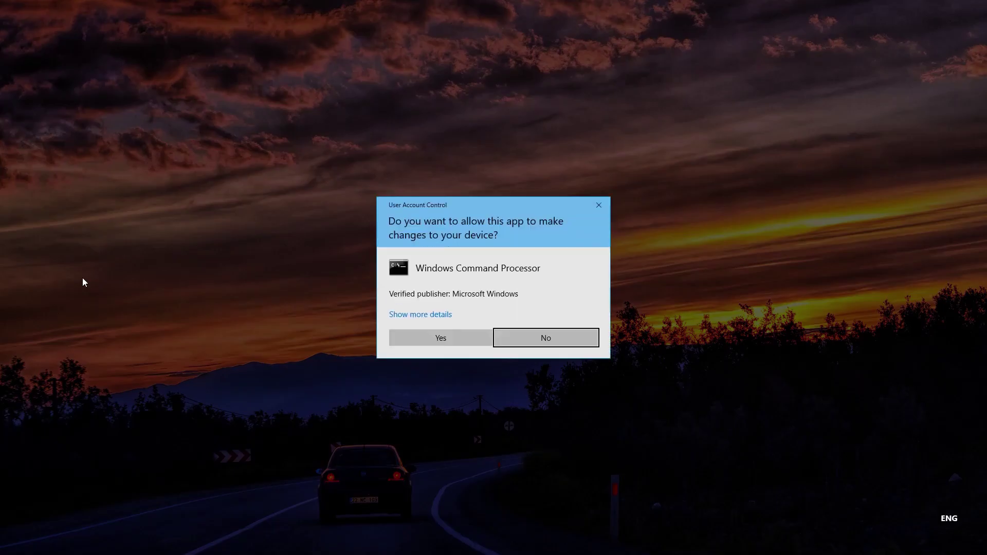
click(440, 339)
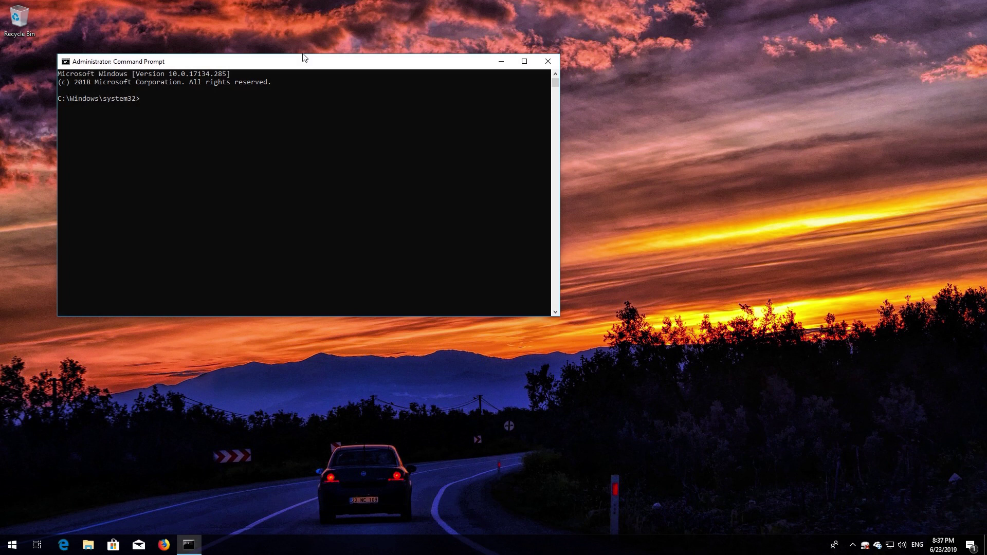
drag(302, 65, 567, 133)
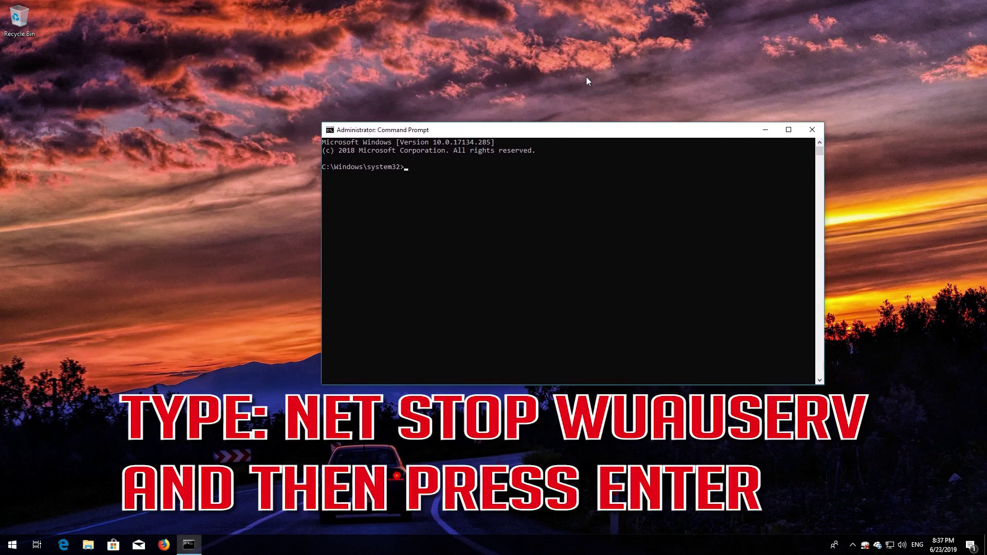
Stop the Windows Update and Cryptographic services by running "net stop wuauserv" and "net stop cryptSVC"
text(net stop wuauserv)
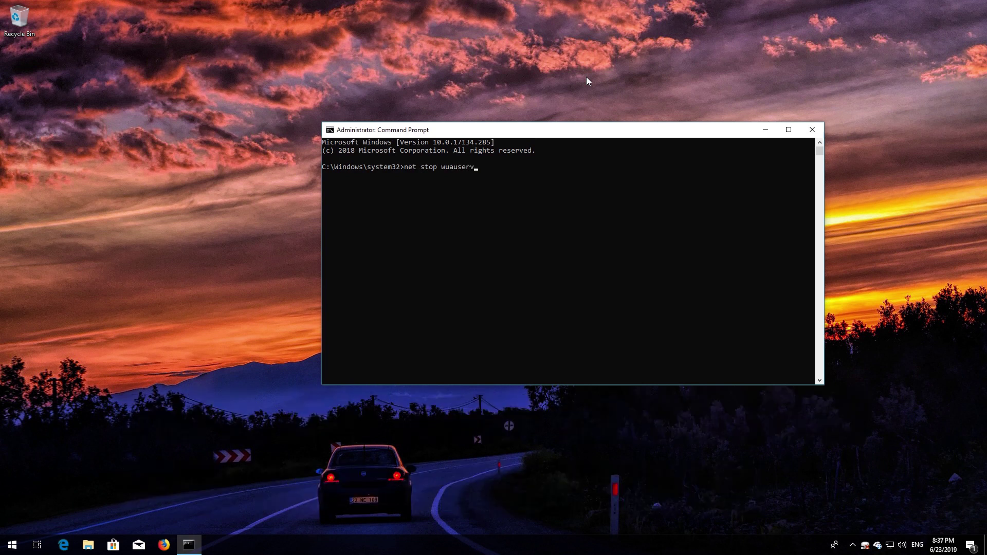
key(Return)
text(net stop)
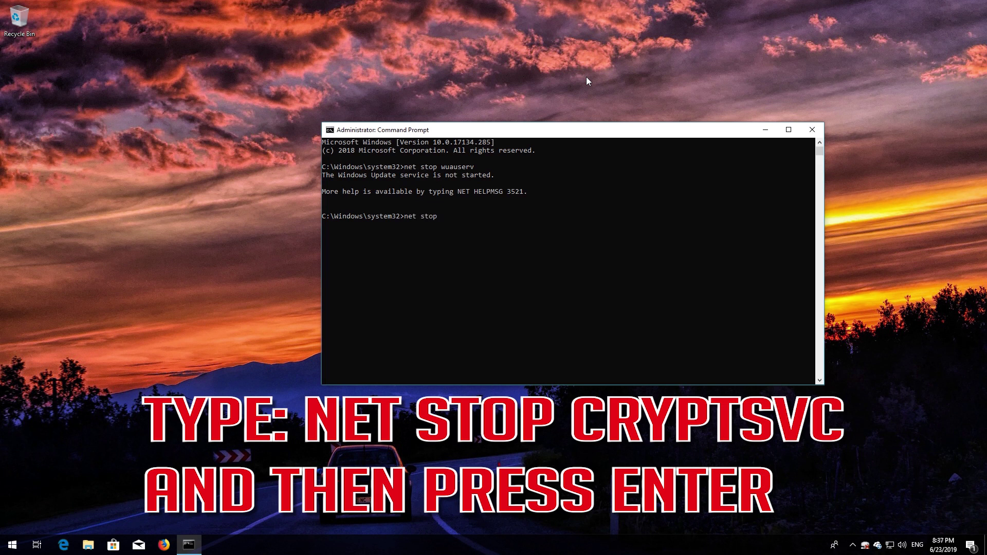
text( cryptSVC)
key(Return)
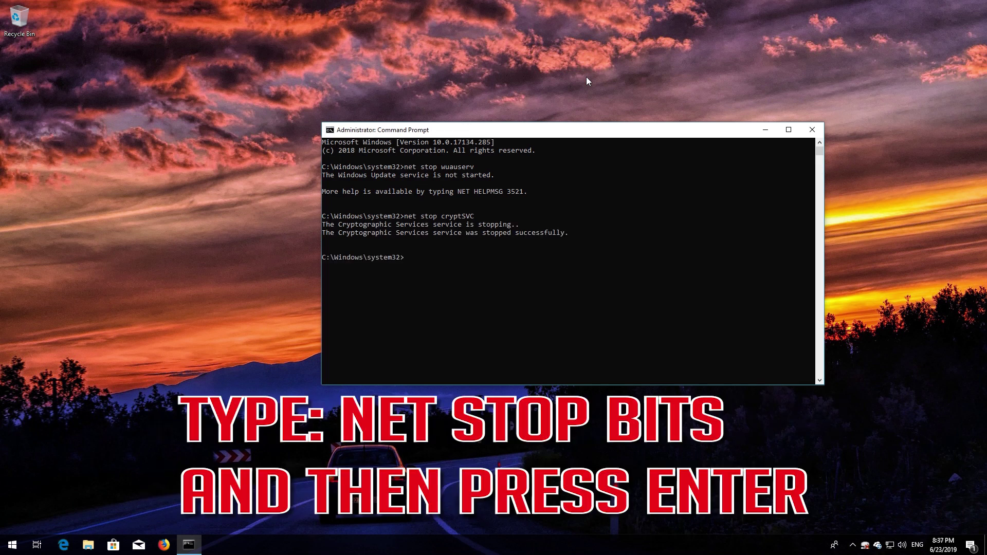
Stop the background transfer and Windows Installer services by running "net stop bits" and "net stop msiserver"
text(t stop bits)
key(Return)
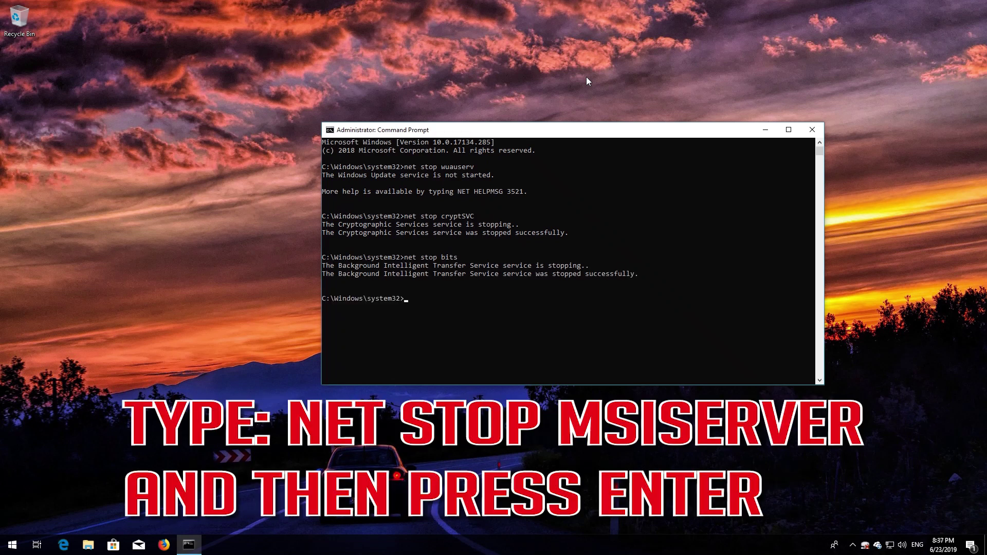
text(net stop msiserver)
key(Return)
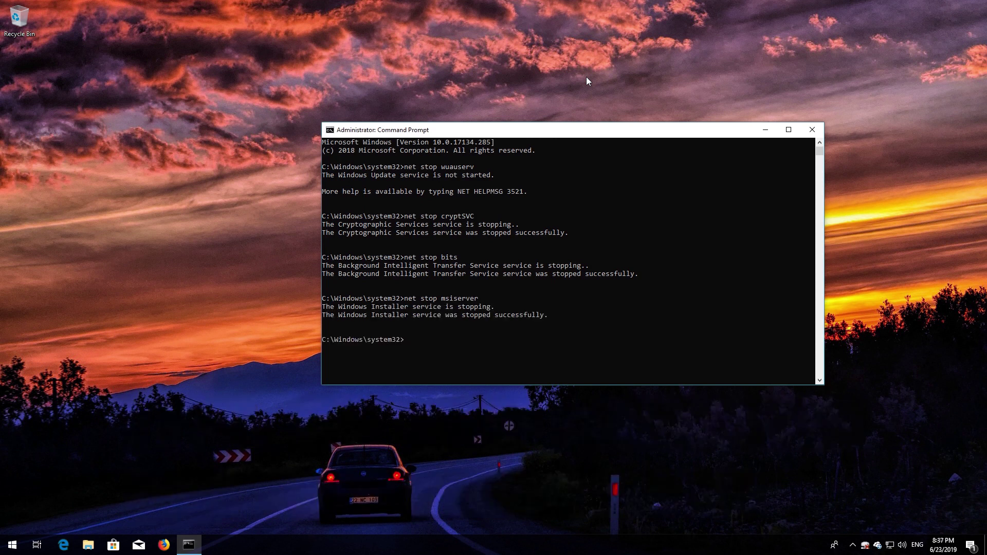
Rename the update download folder by running "ren C:\Windows\SoftwareDistribution SoftwareDistribution.old"
text(ren)
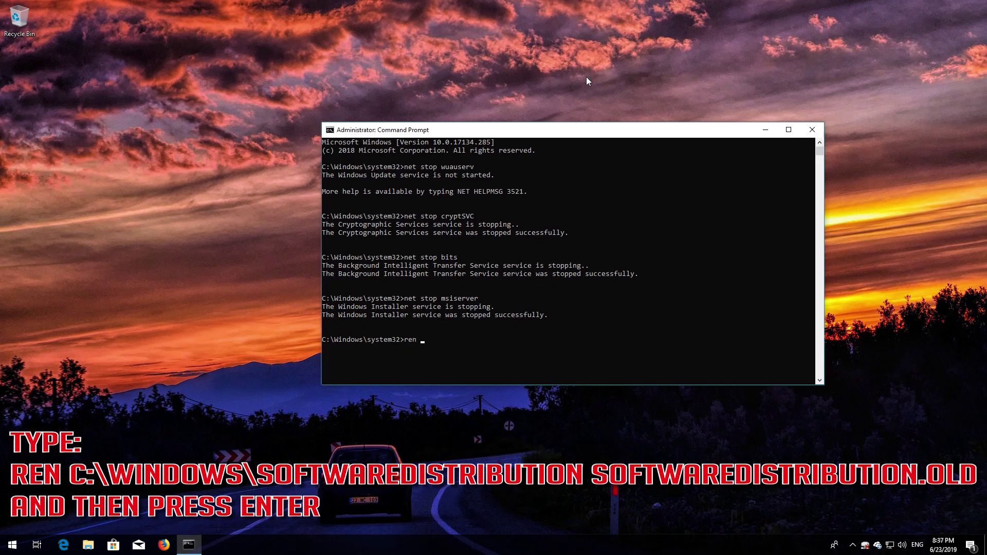
text( C:\Windows\SoftwareDistribution)
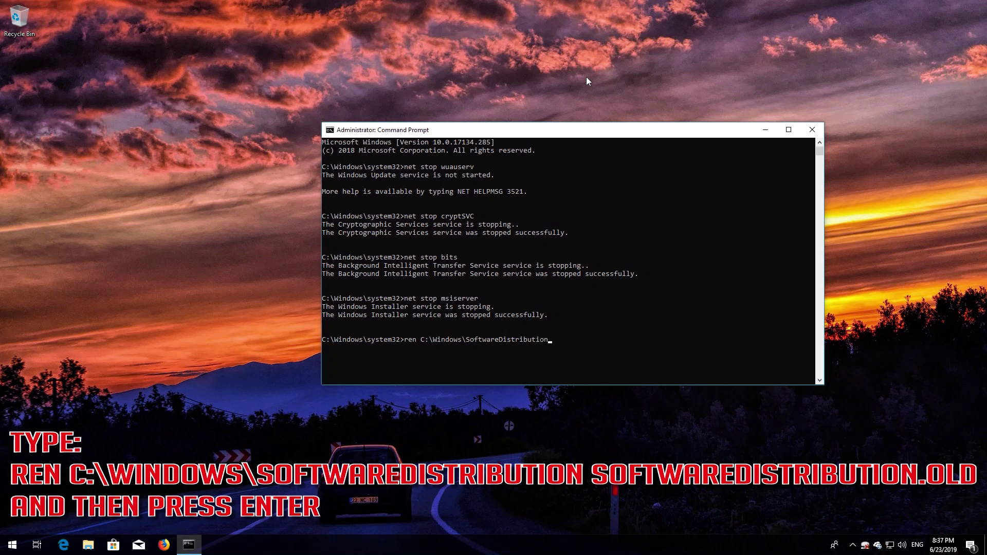
text( SoftwareDistribution.old)
key(Return)
Rename the catroot2 folder by running "ren C:\Windows\System32\catroot2 catroot2.old"
text(ren)
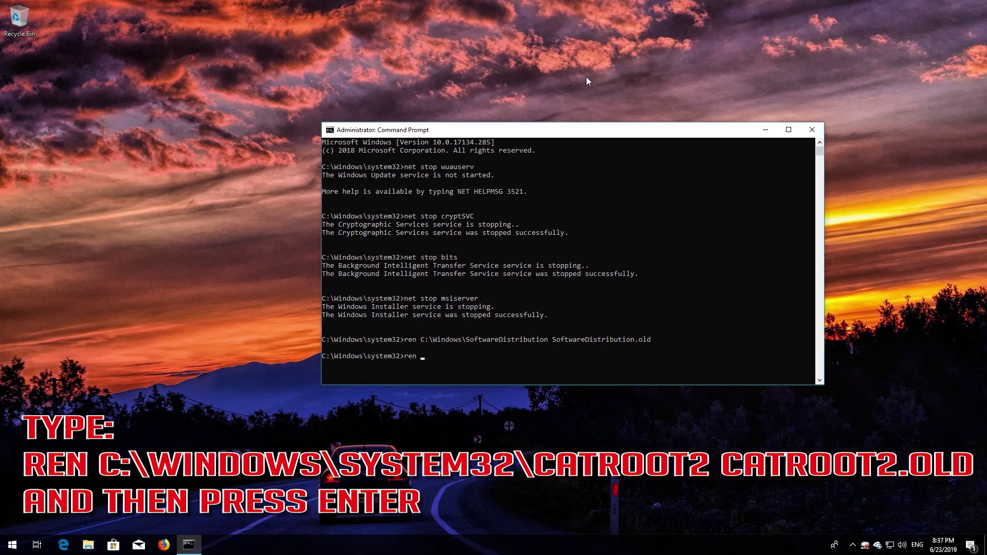
text( C:\Windows\System)
text(32\catroot2 catr)
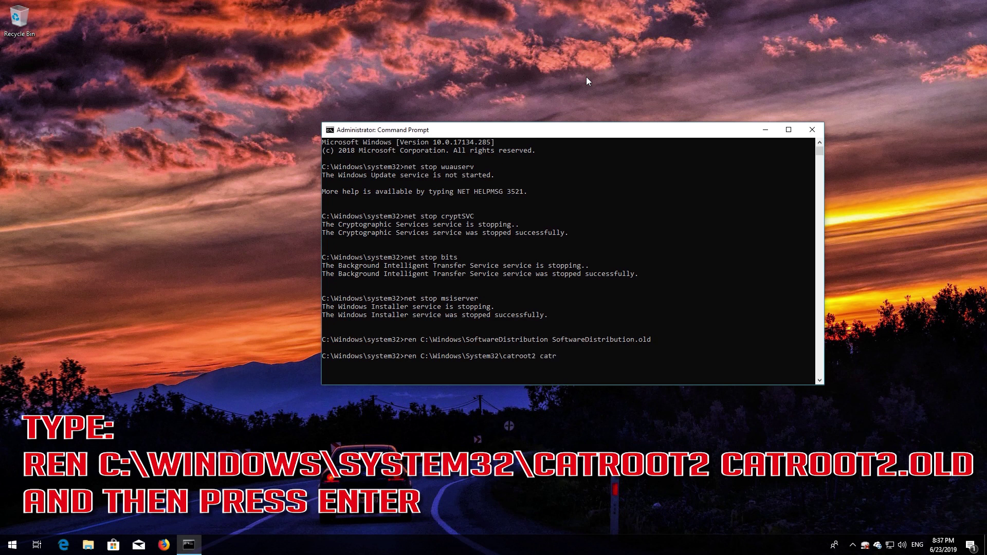
text(oot2.old)
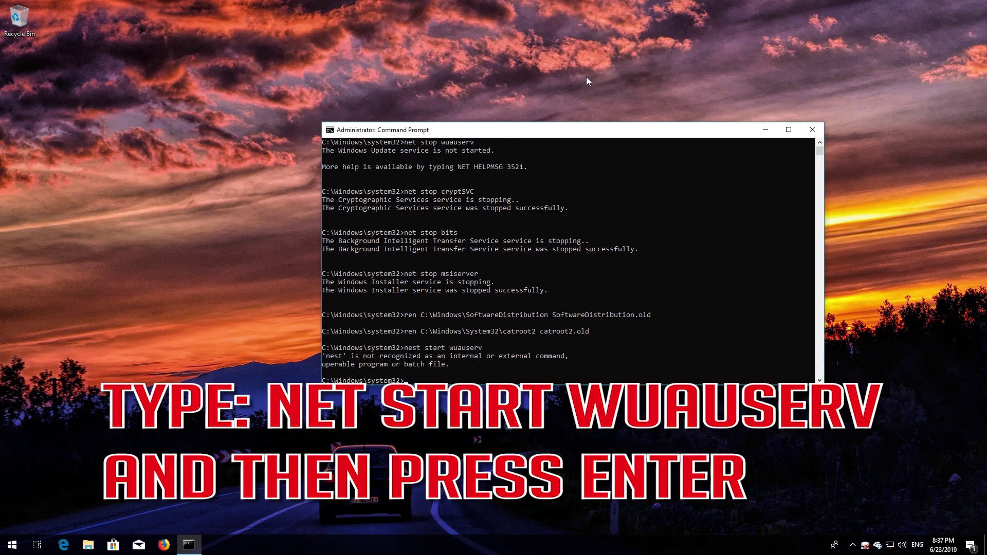
Recall the mistyped "nest start wuauserv" command, correct it to "net start wuauserv" and run it
key(Up)
key(Left)
key(Left)
key(Left)
key(Left)
key(Left)
key(Left)
key(Left)
key(Left)
key(Left)
key(Left)
key(Left)
key(Left)
key(Left)
key(Left)
key(Left)
key(Left)
key(BackSpace)
key(Return)
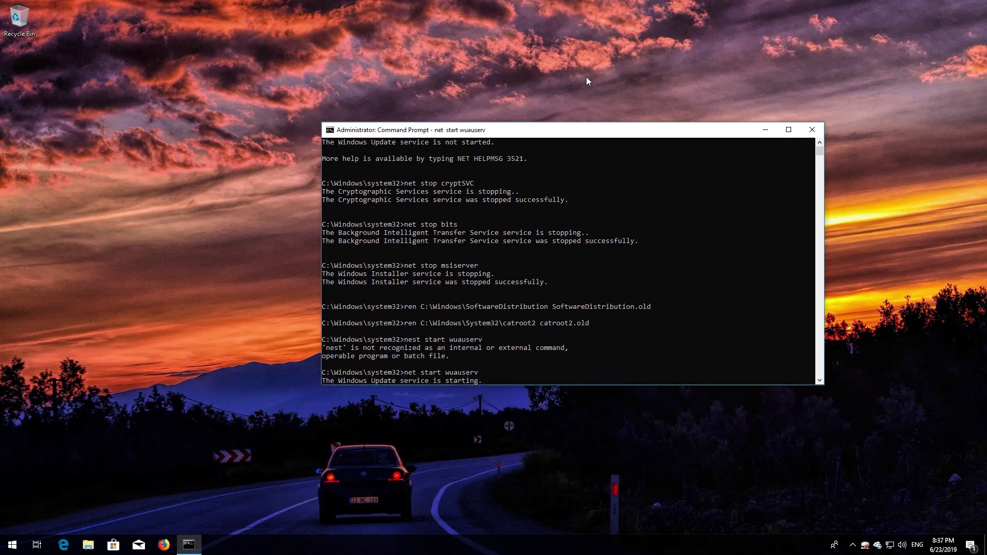
Start the Cryptographic and background transfer services by running "net start cryptSVC" and "net start bits"
text(net start)
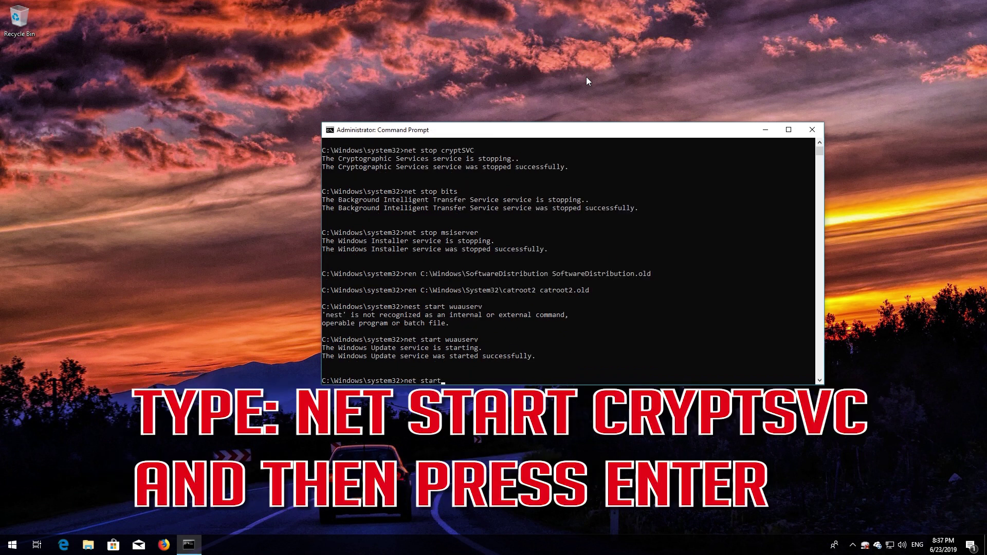
text( cryptSVC)
key(Return)
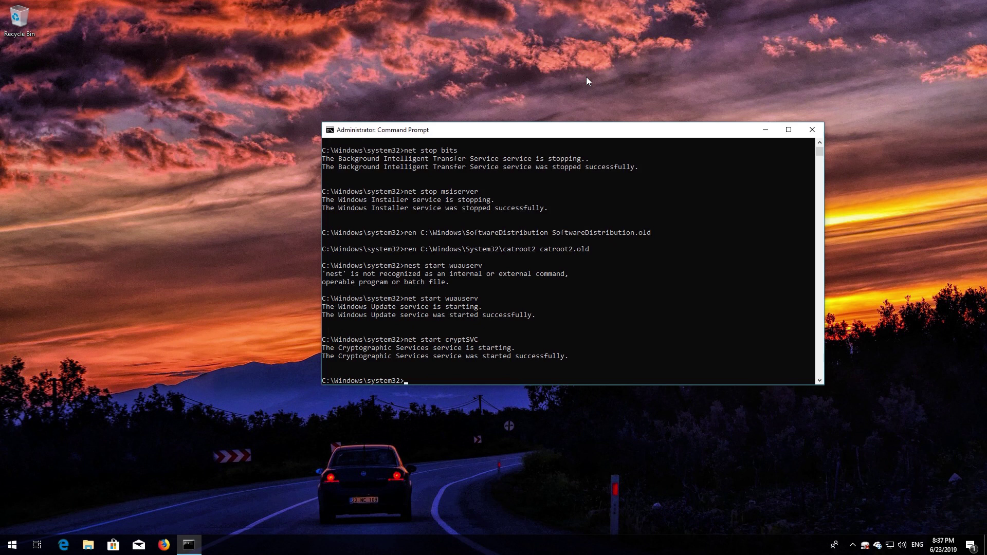
text(net)
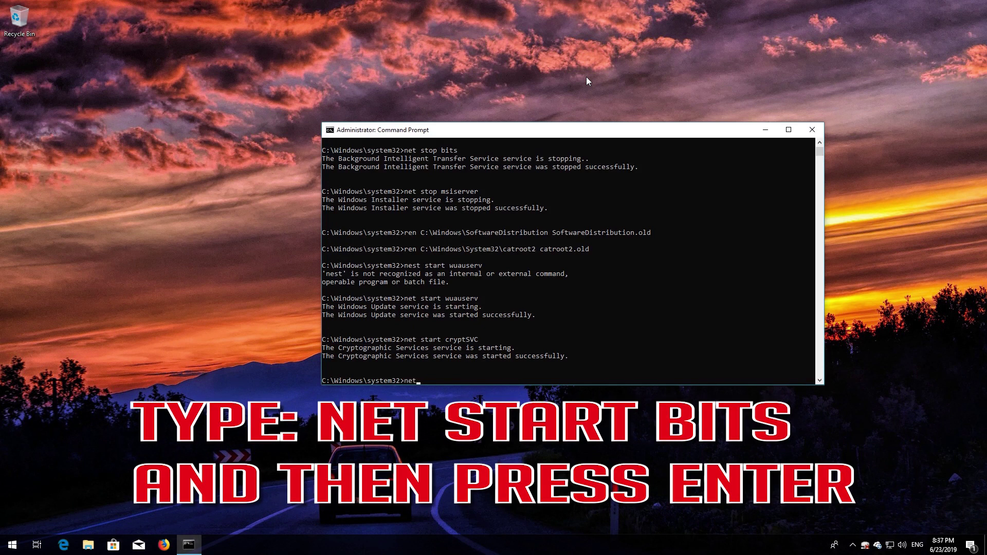
text( start bits)
key(Return)
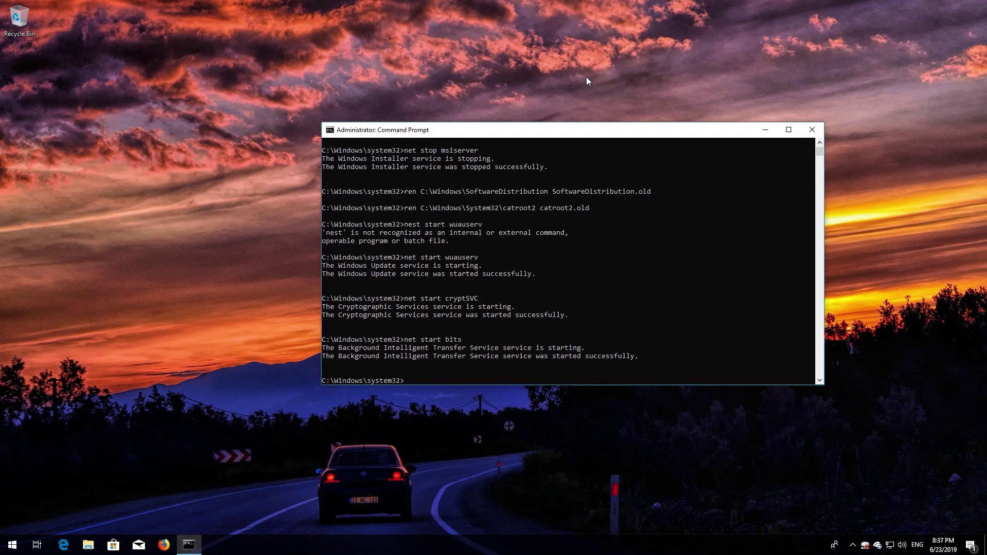
Start the Windows Installer service with "net start msiserver" and close Command Prompt with "exit"
text(net start)
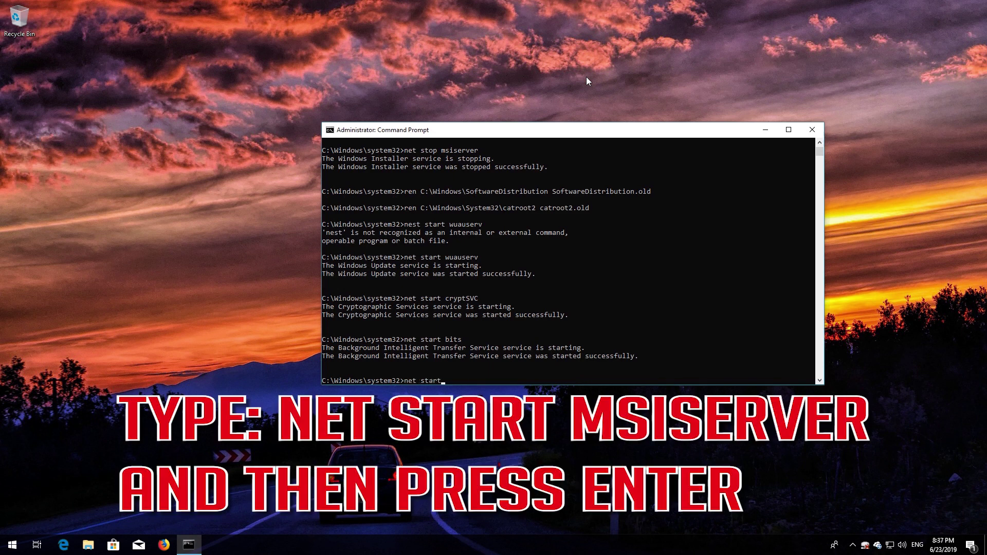
text( msiserver)
key(Return)
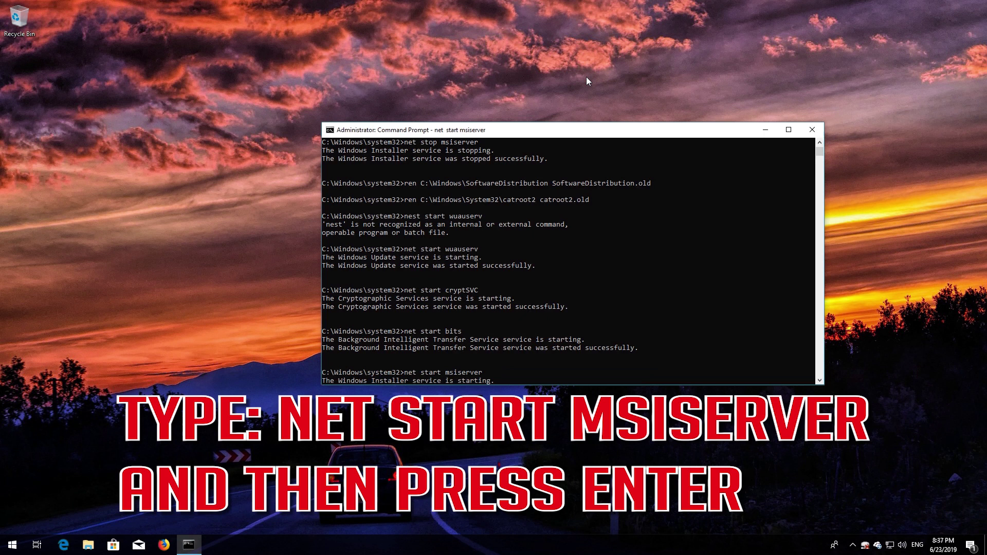
text(e)
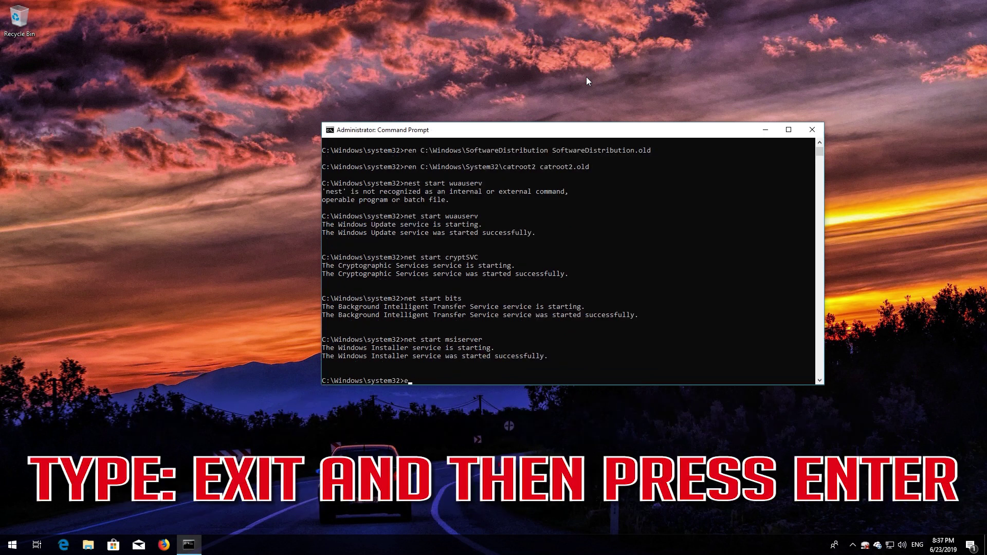
text(xit)
key(Return)
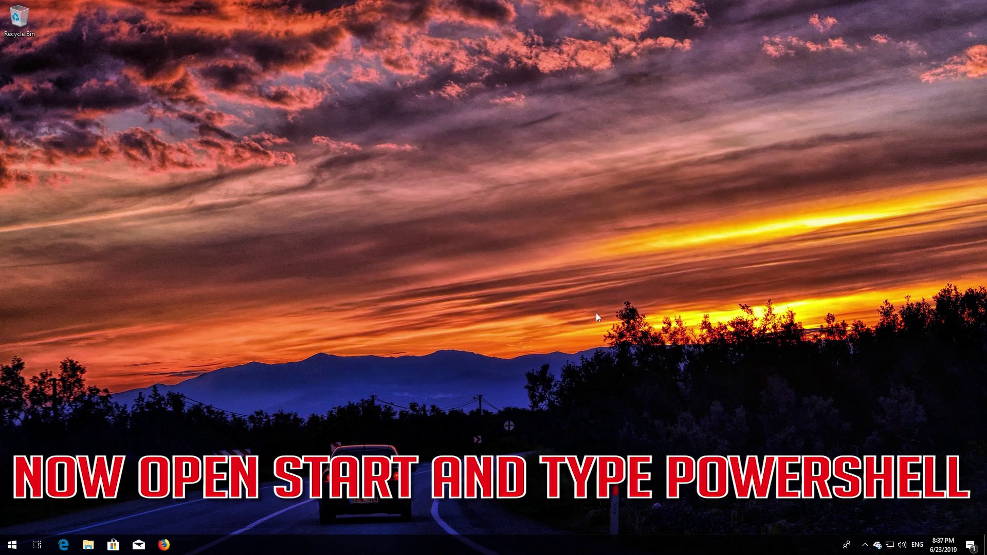
Find Windows PowerShell through the Start search, run it as administrator and allow it to make changes
key(super)
text(powe)
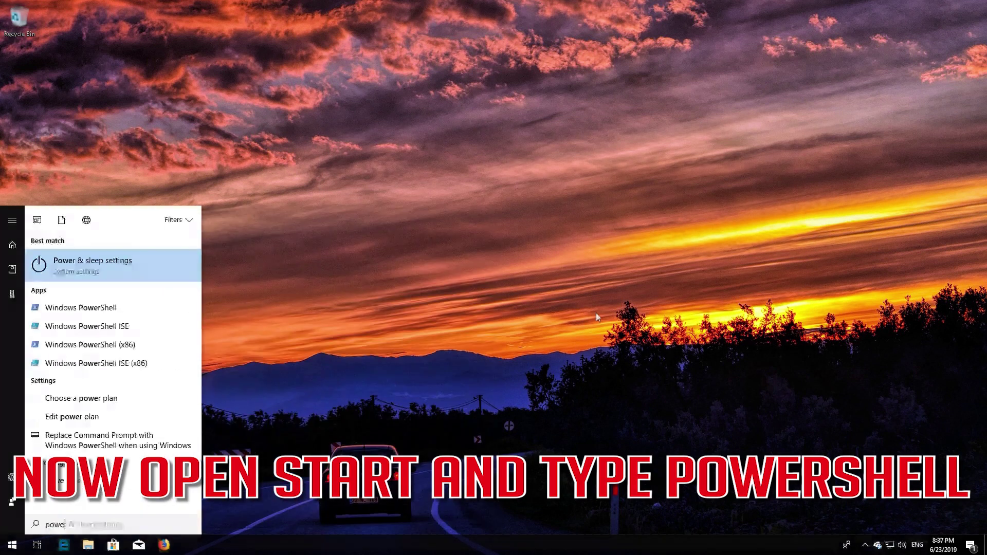
text(rshell)
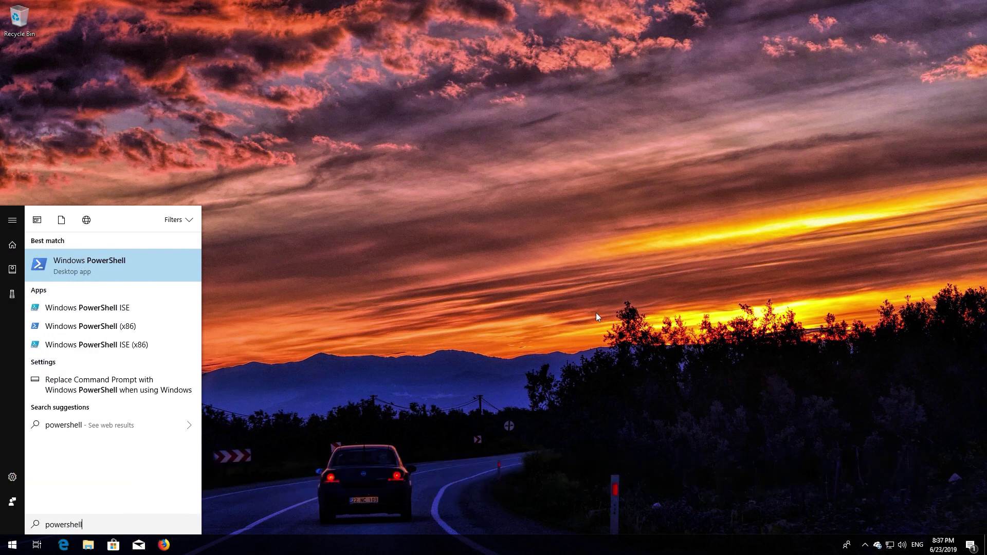
right_click(159, 271)
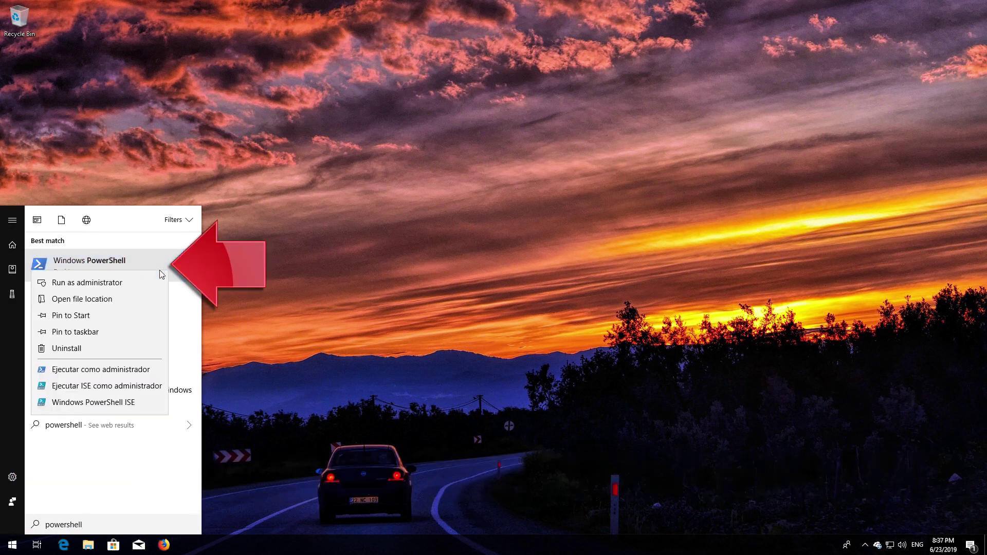
click(101, 284)
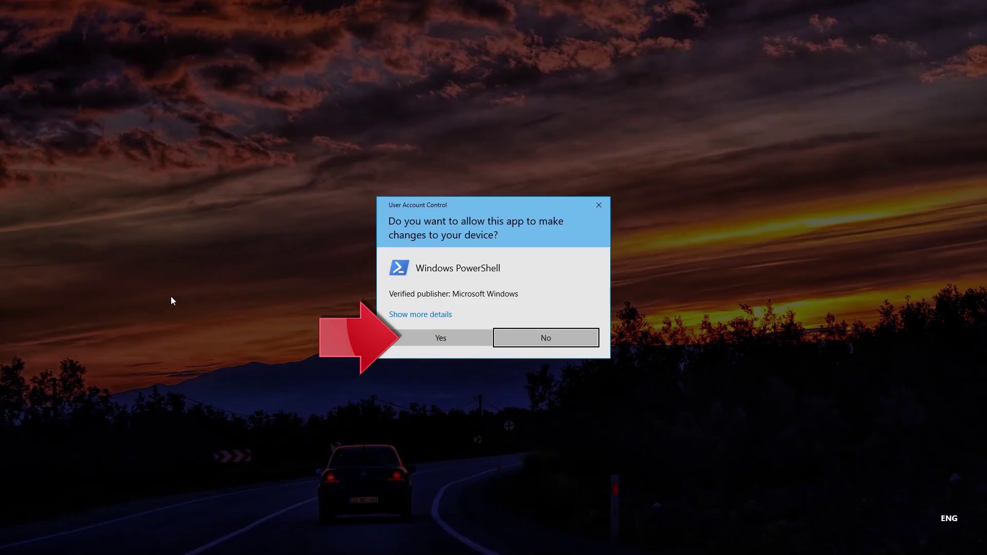
click(438, 340)
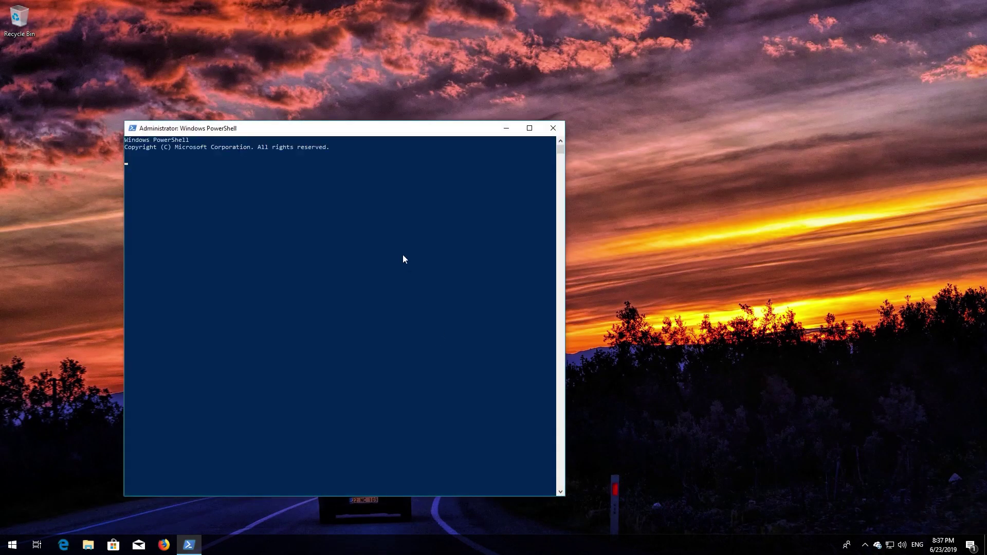
Run "wuauclt.exe /updatenow" in PowerShell and close the session with "exit"
drag(336, 128, 499, 87)
text(wuau)
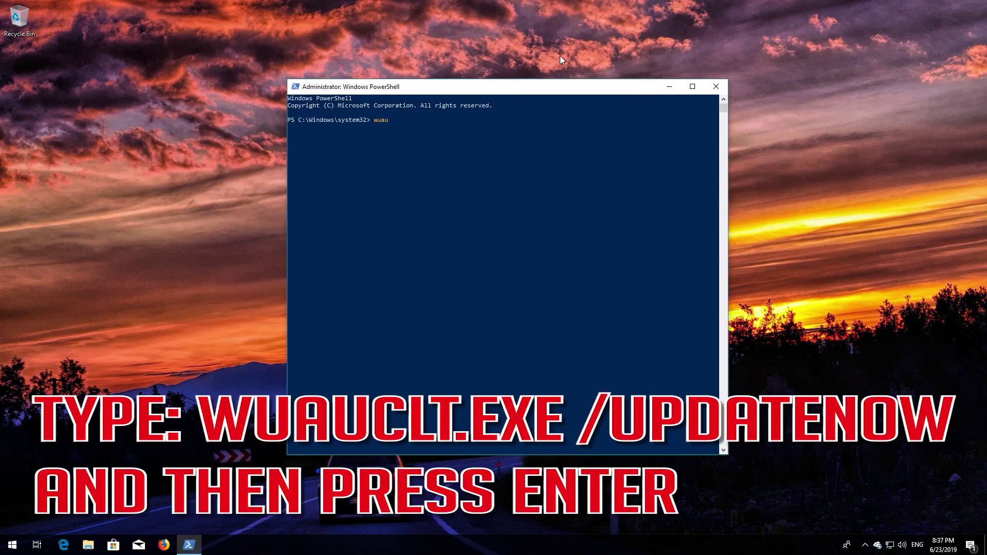
text(clt.exe /updatenow)
key(Return)
text(e)
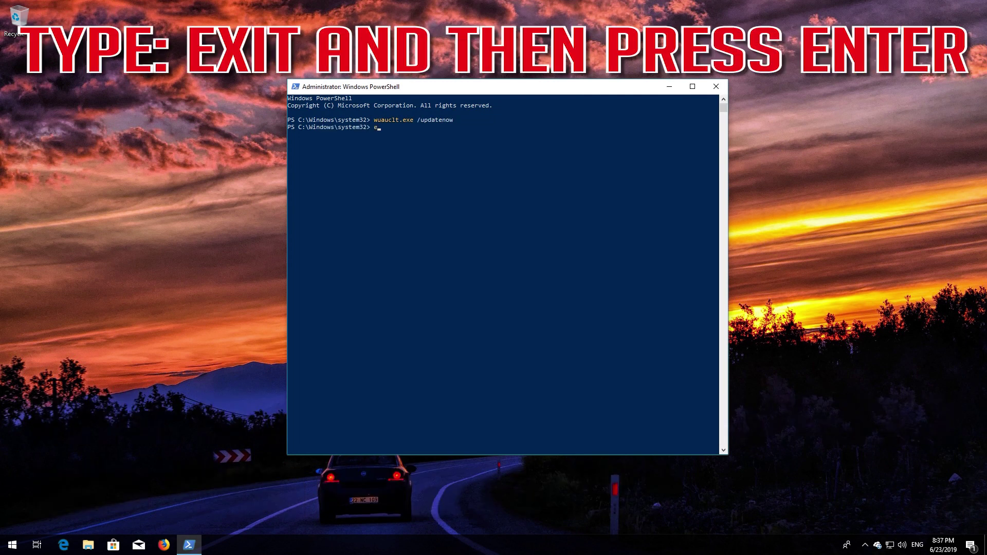
text(xit)
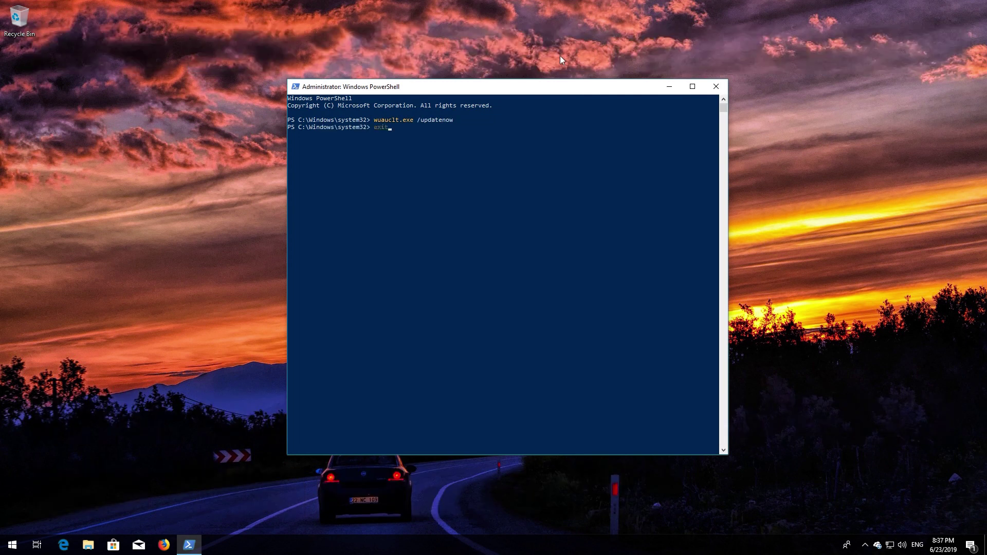
key(Return)
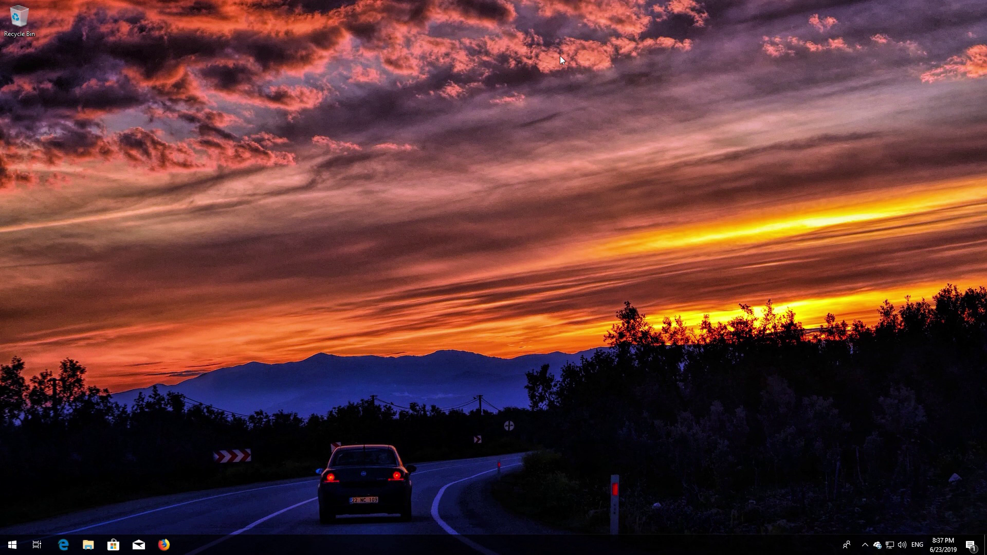
Restart the computer from the Start power options
click(8, 546)
click(13, 522)
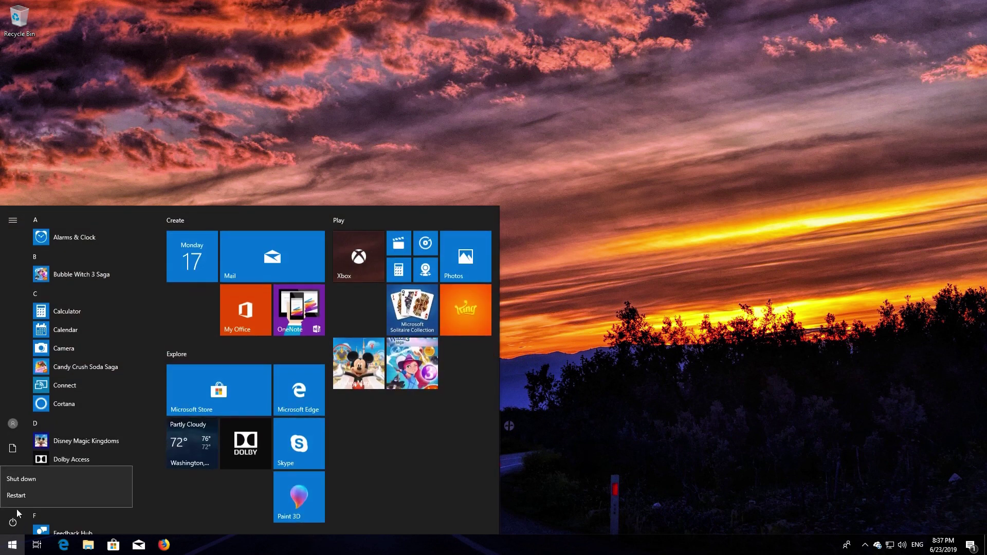
click(28, 492)
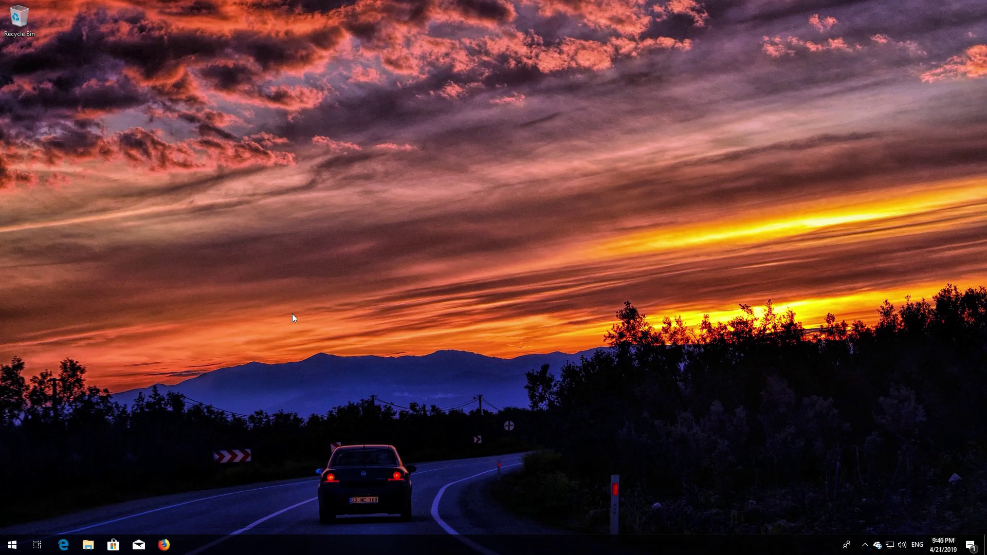
Search for "recovery options", open the Recovery settings and restart the PC into Advanced startup
key(super)
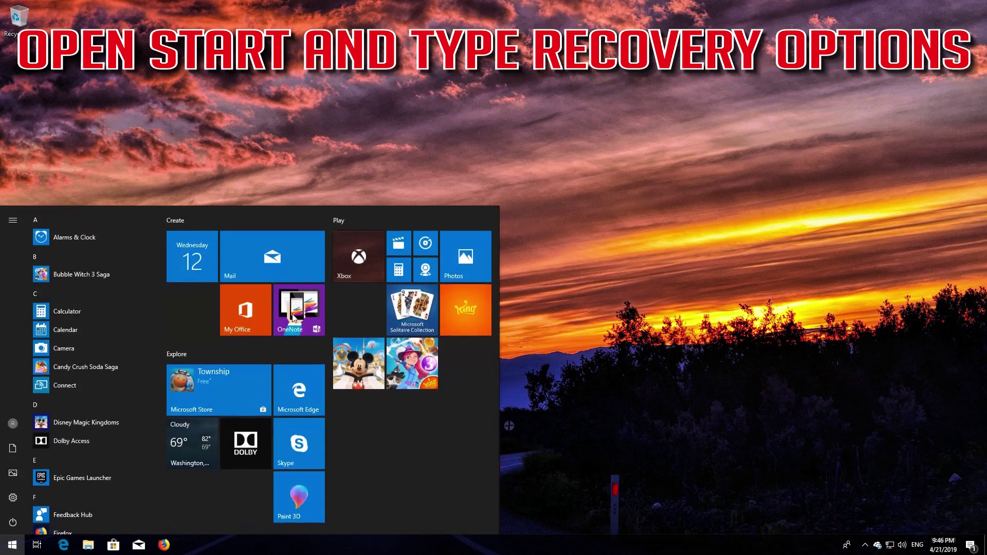
text(recover)
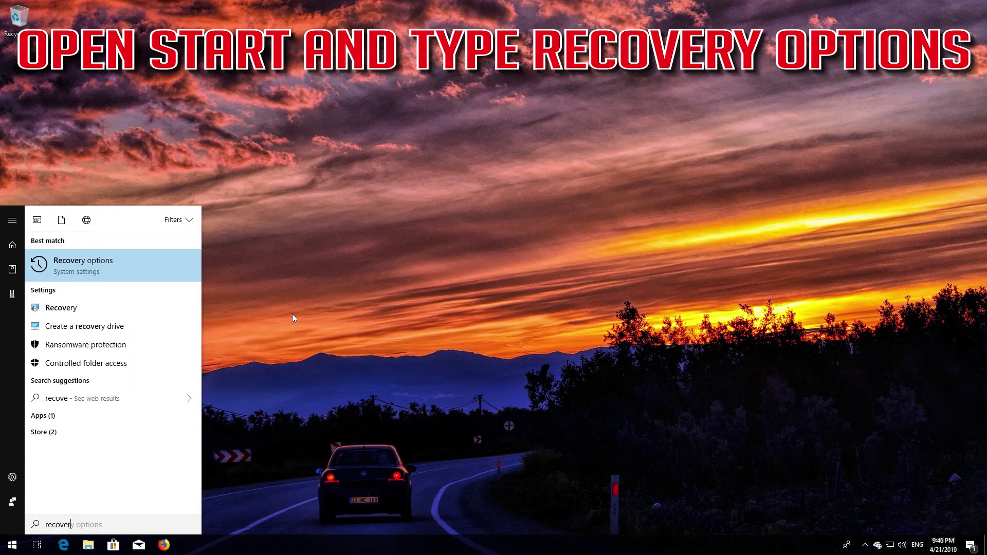
text(y options)
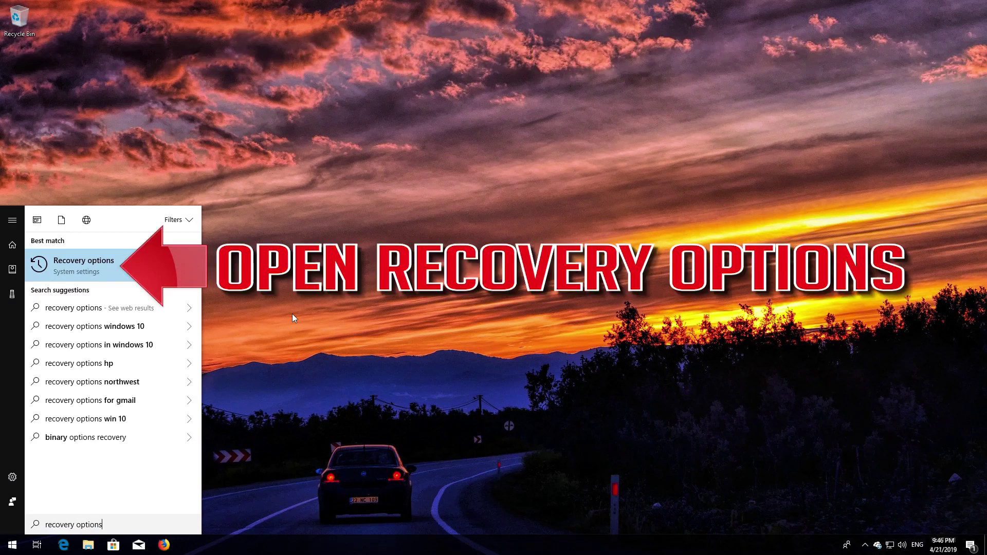
click(100, 267)
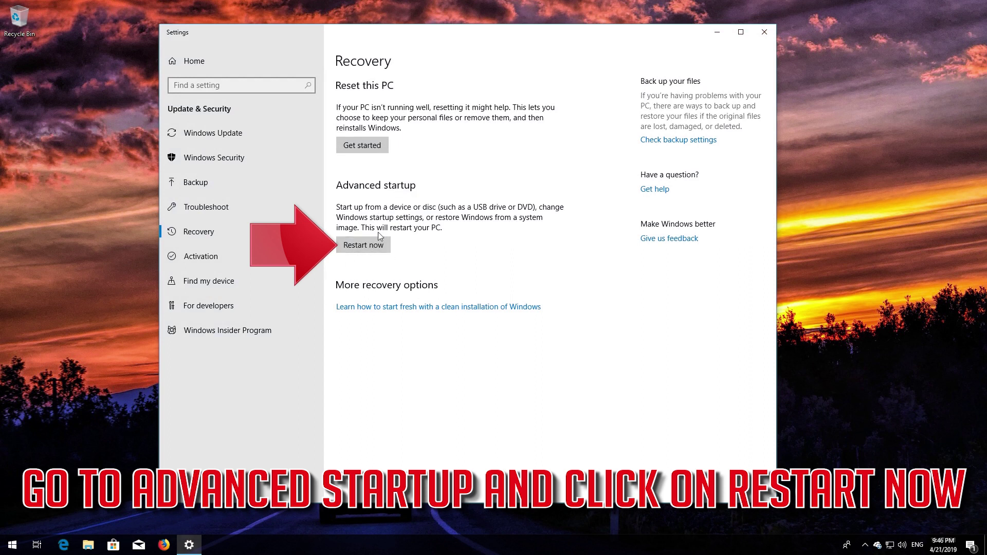
click(360, 247)
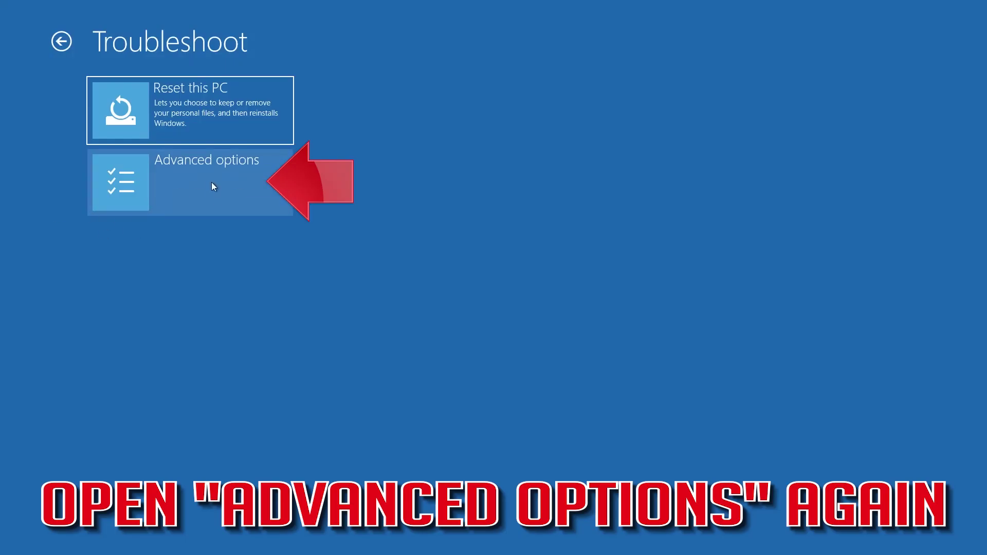
Launch System Restore from the Troubleshoot advanced options, choosing the listed user account and the US keyboard layout
click(212, 182)
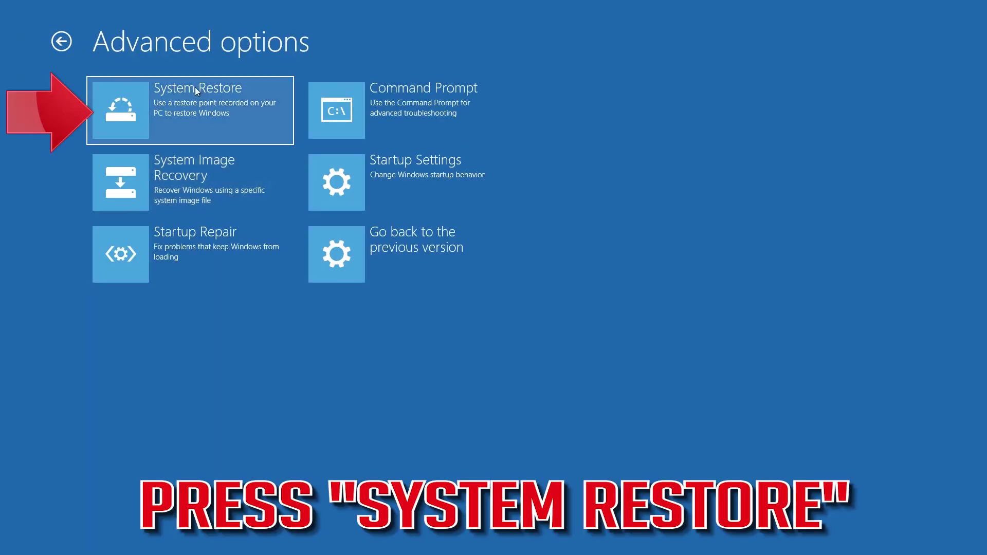
click(218, 111)
click(241, 102)
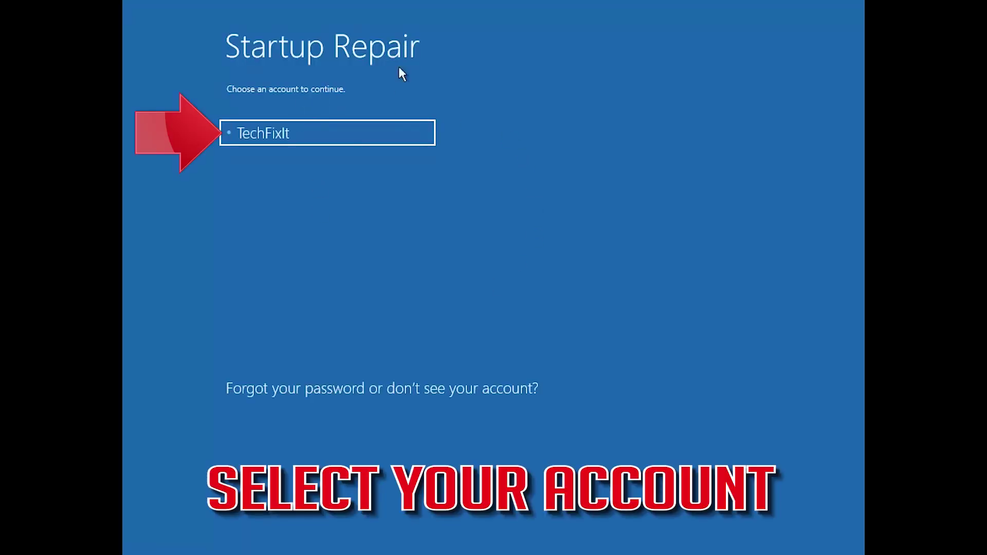
click(331, 135)
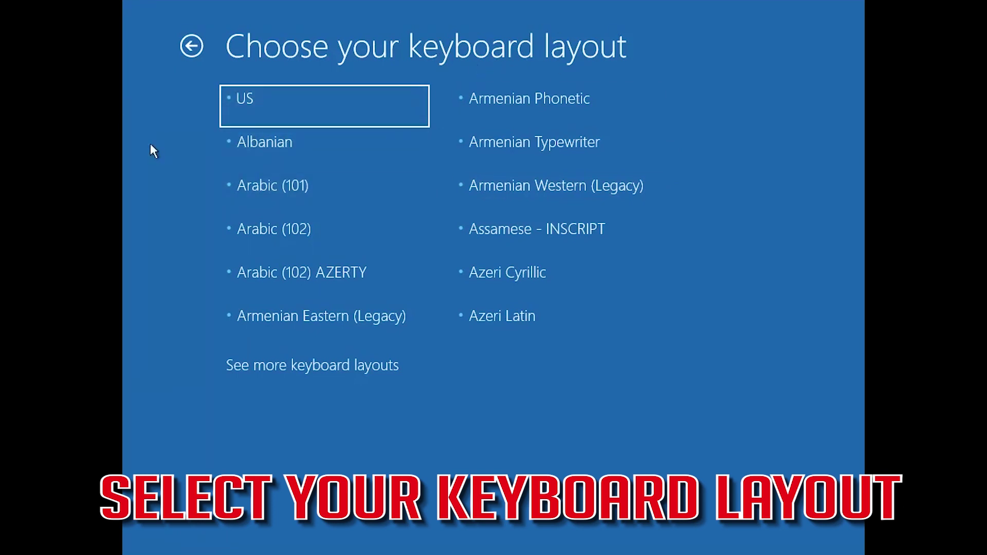
click(278, 120)
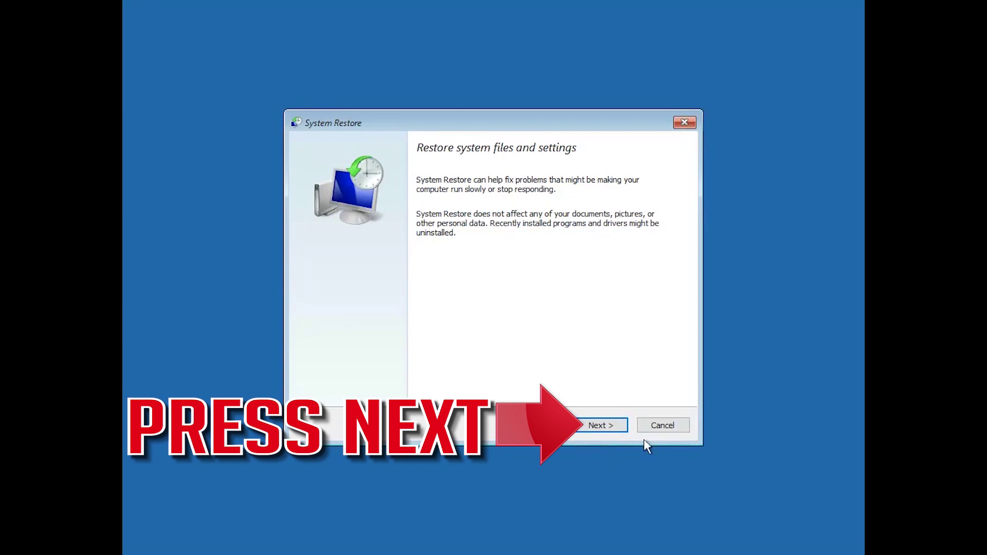
Select the manual restore point dated 5/29/2019 3:47:37 PM and start the system restore, accepting the interruption warning
click(600, 426)
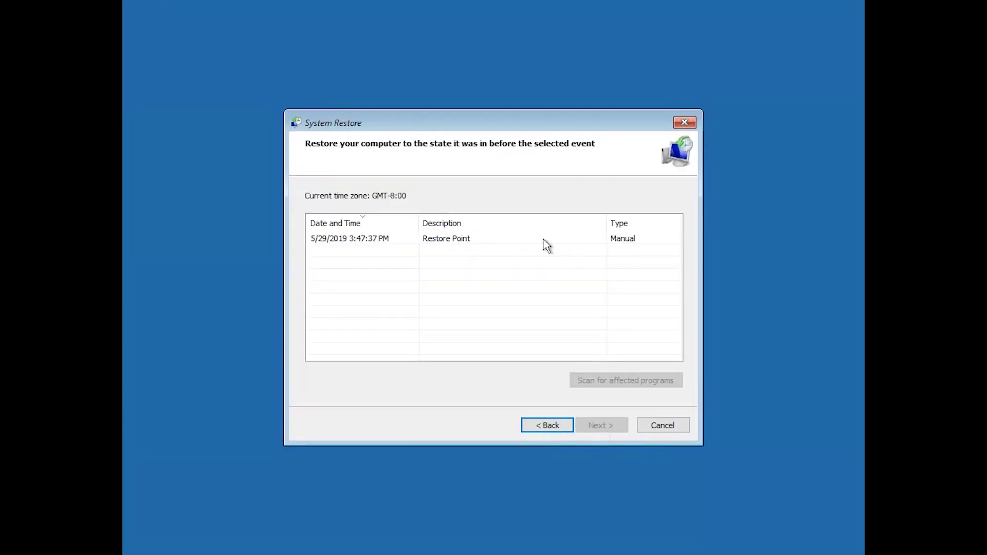
click(431, 241)
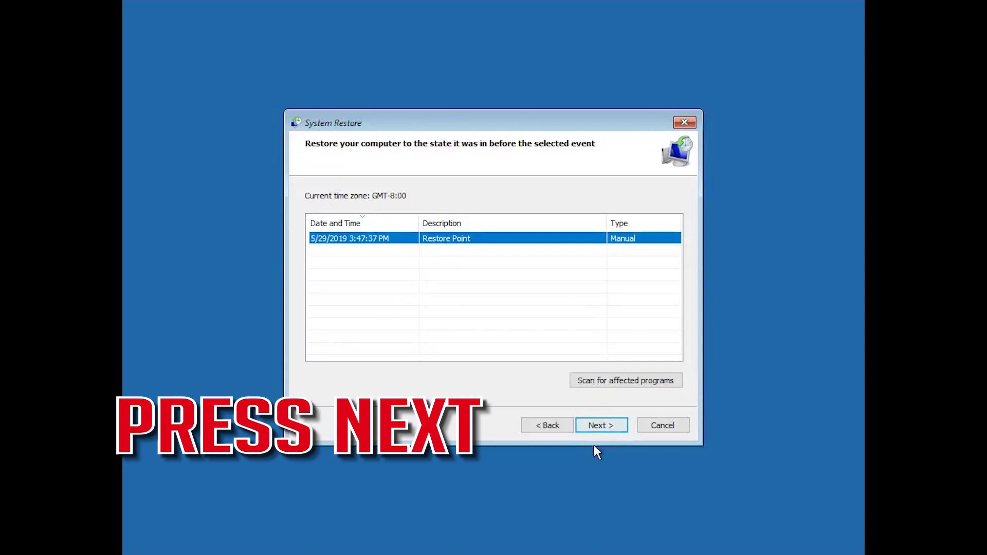
click(609, 431)
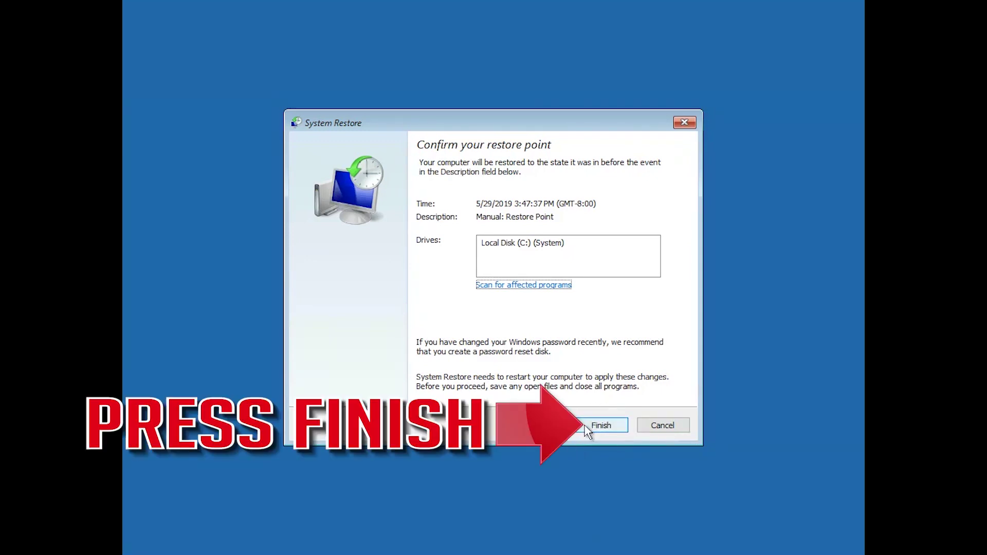
click(586, 427)
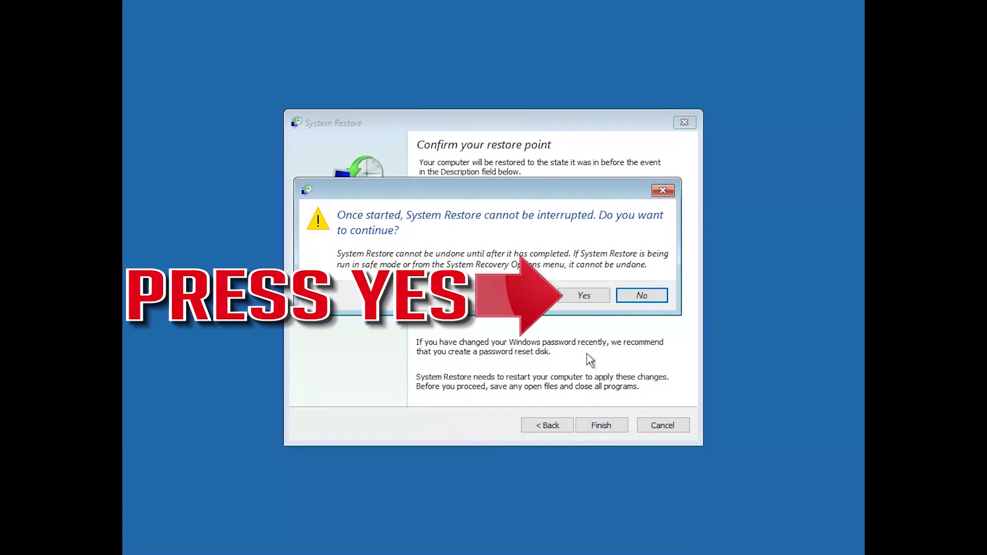
click(583, 298)
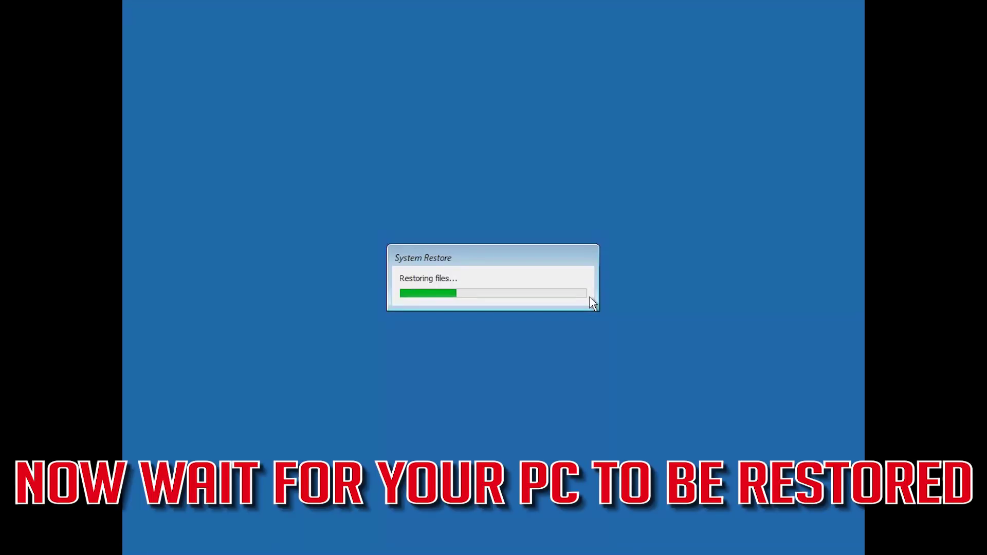